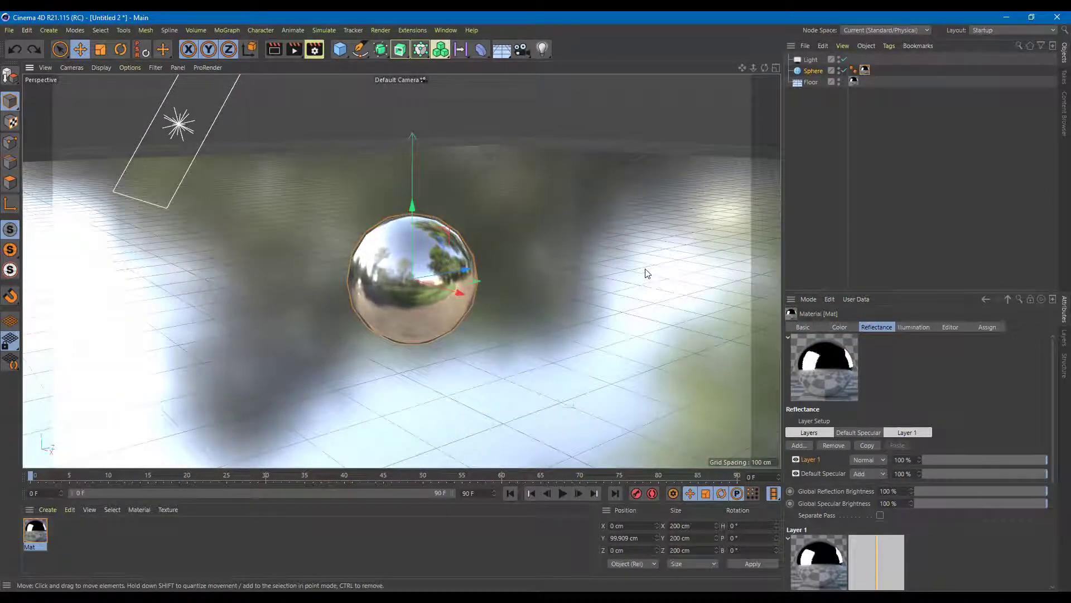
Orbit around the sphere and run a preview render in the viewport.
alt+drag(350, 280, 235, 176)
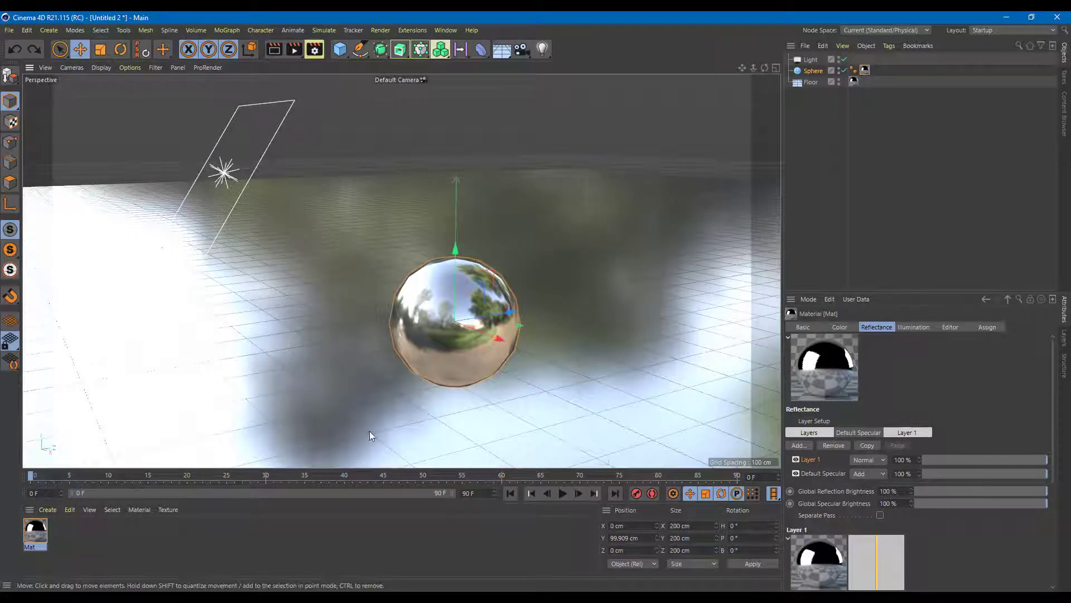
alt+drag(503, 324, 490, 335)
key(ctrl+r)
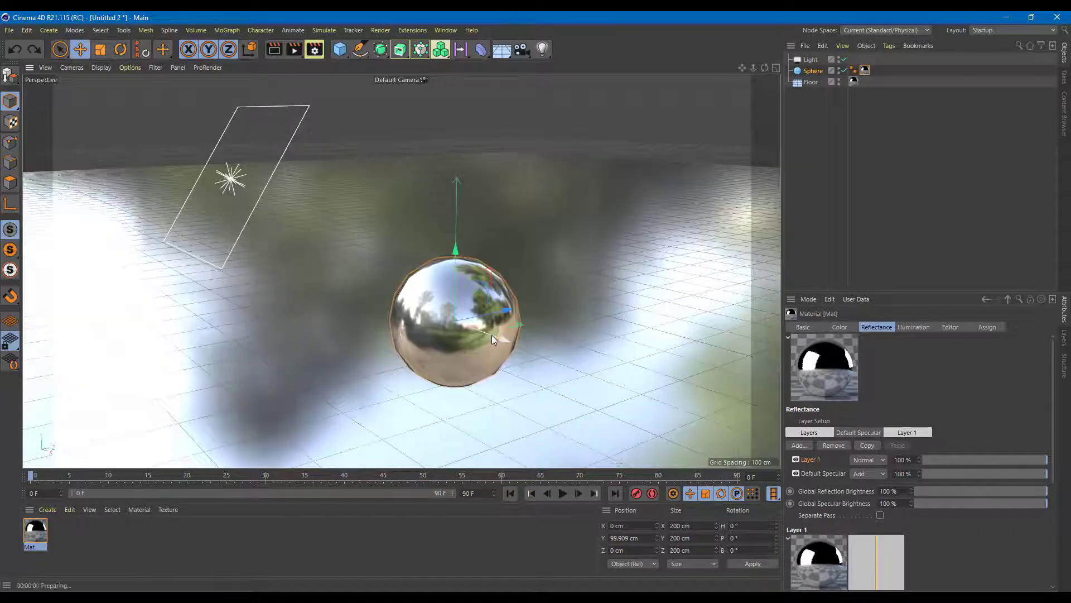
key(ctrl+r)
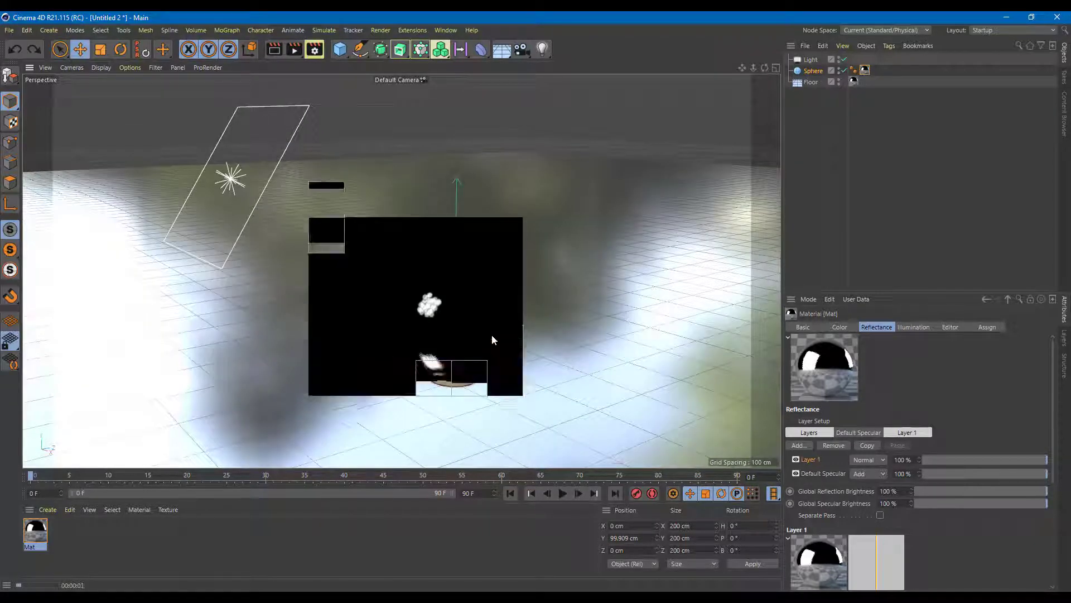
alt+drag(447, 263, 529, 302)
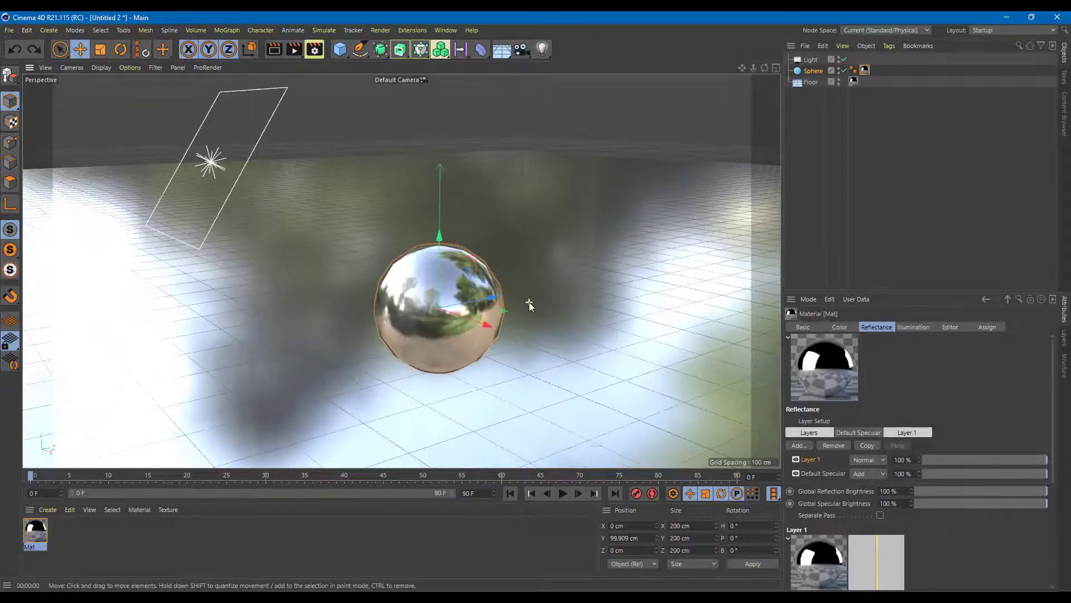
Lower the Mat material's Layer 1 reflection strength to about 62%.
click(56, 530)
click(30, 530)
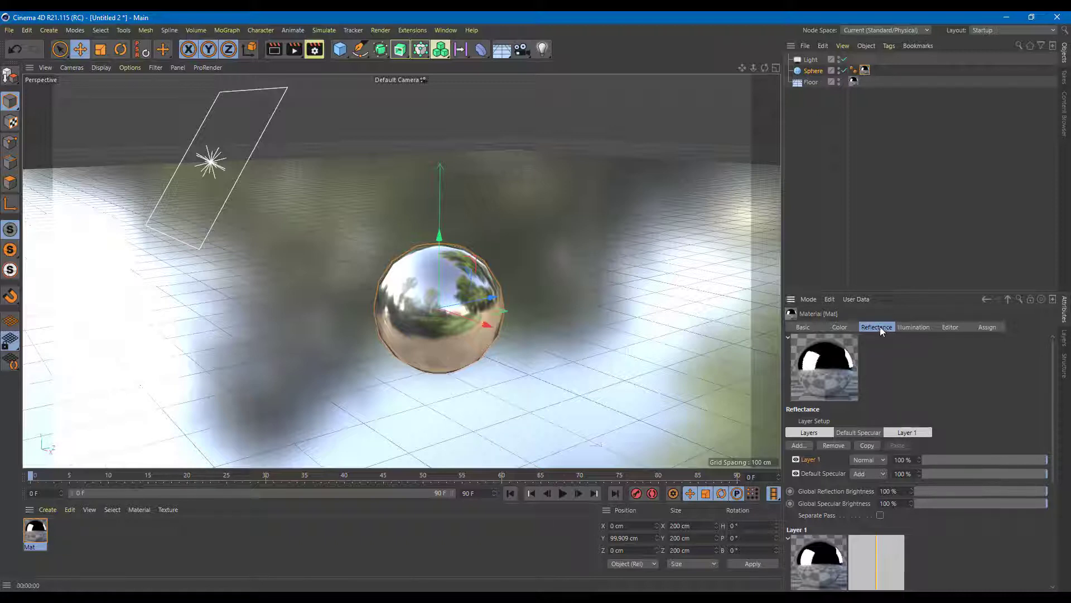
drag(1023, 465, 999, 460)
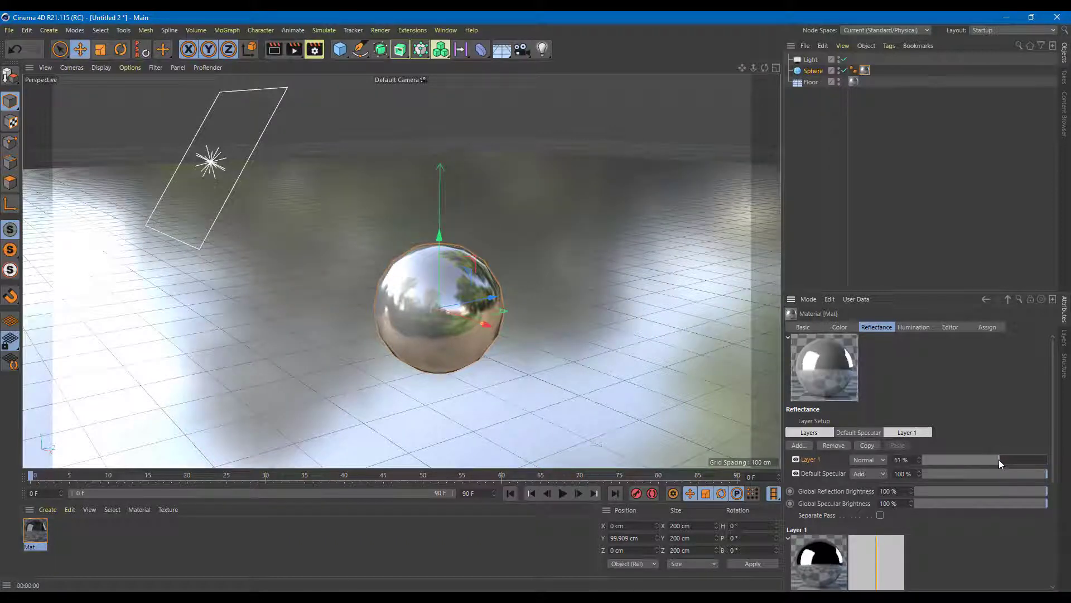
Give Mat a blue colour with hue 207° and saturation 63%.
click(841, 327)
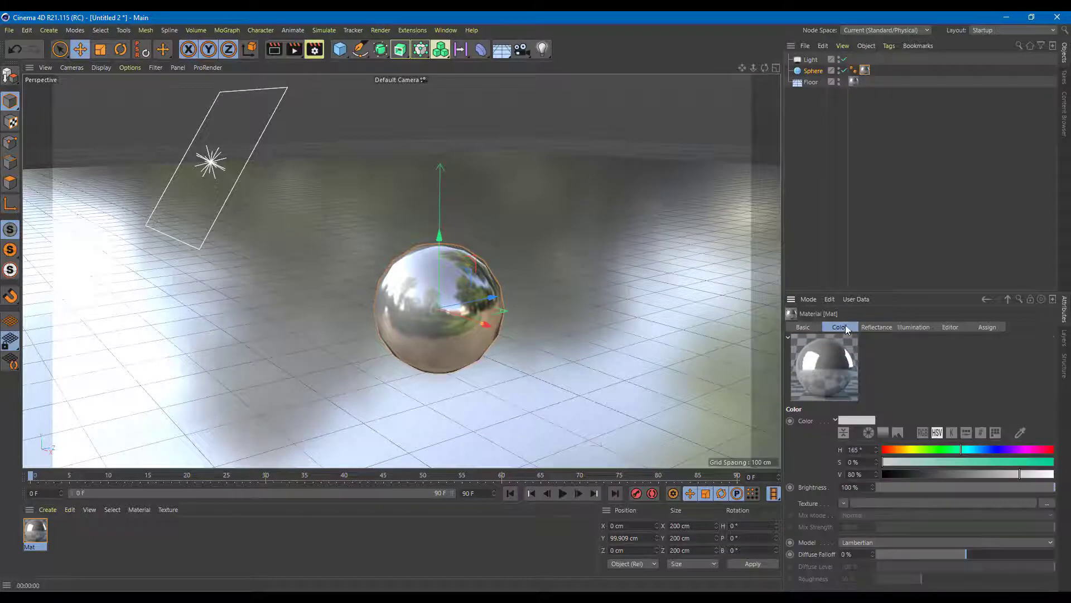
click(981, 451)
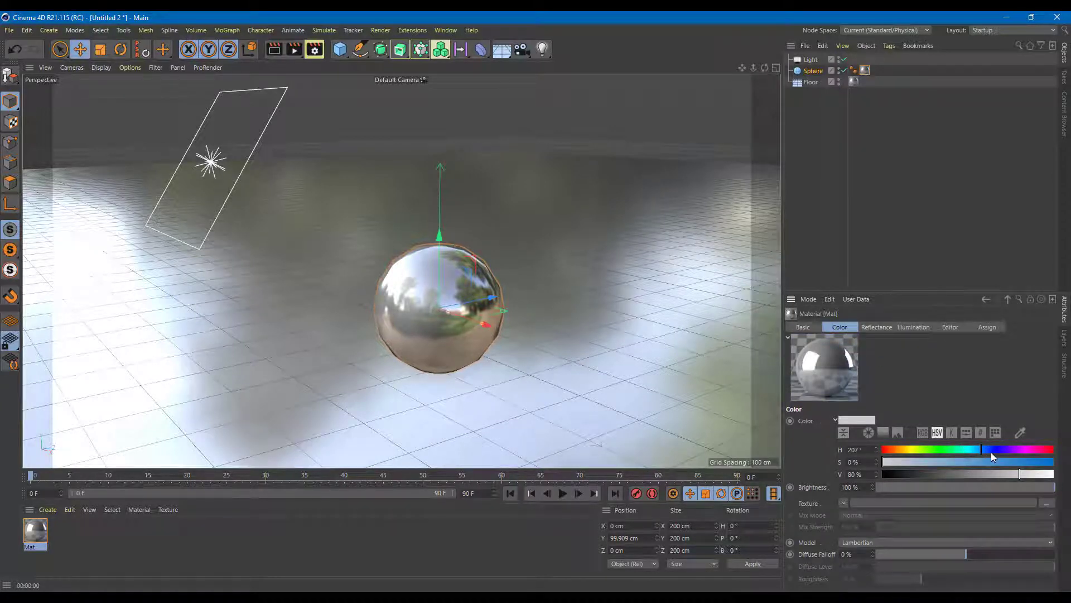
click(989, 461)
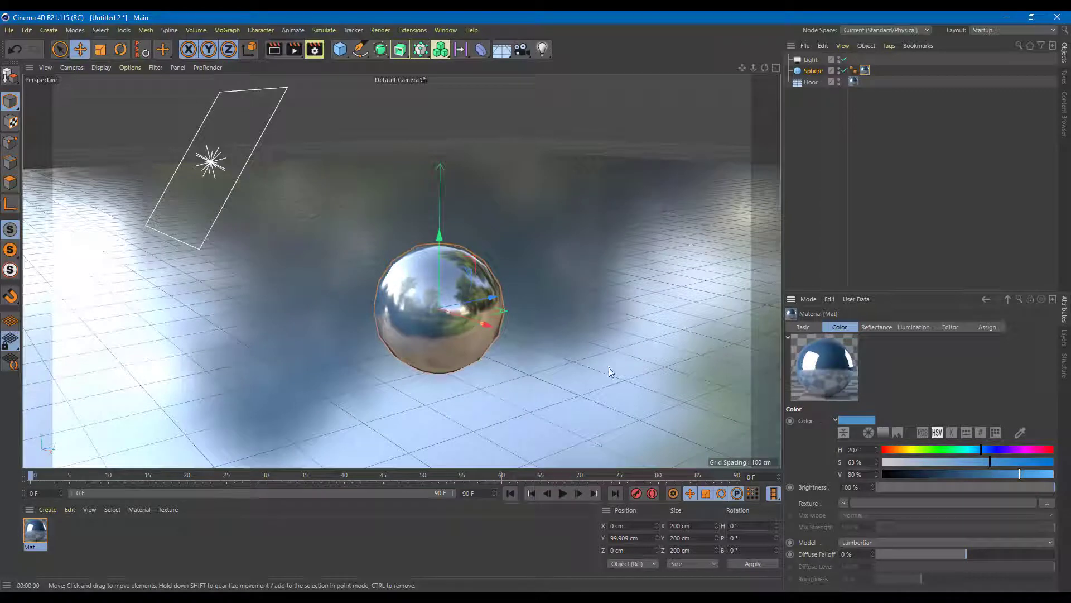
right_click(37, 531)
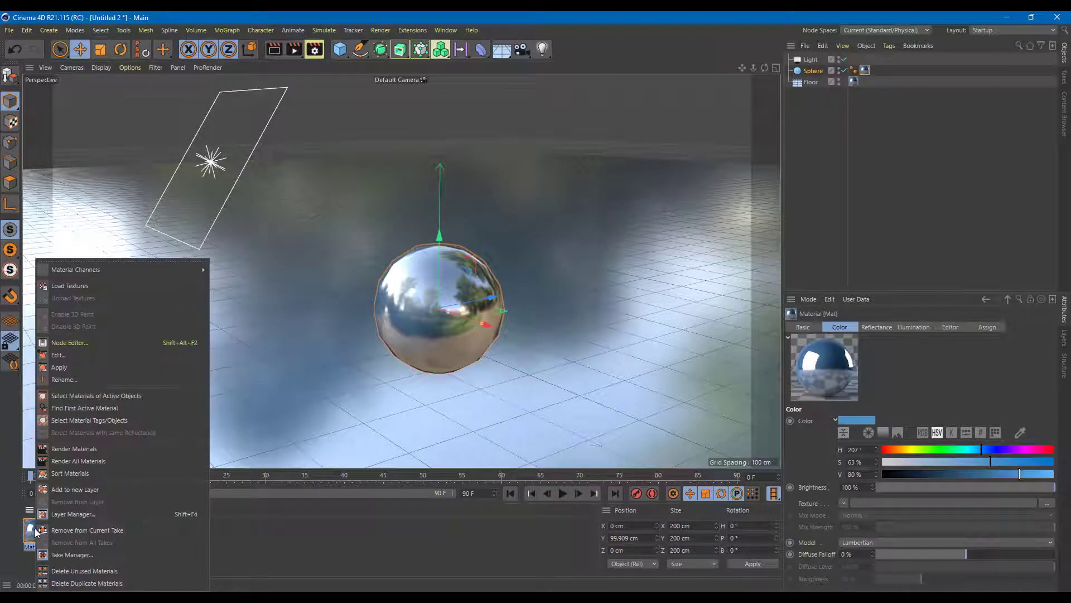
Duplicate the Mat material and apply the copy to the floor, removing the extra tag.
click(35, 535)
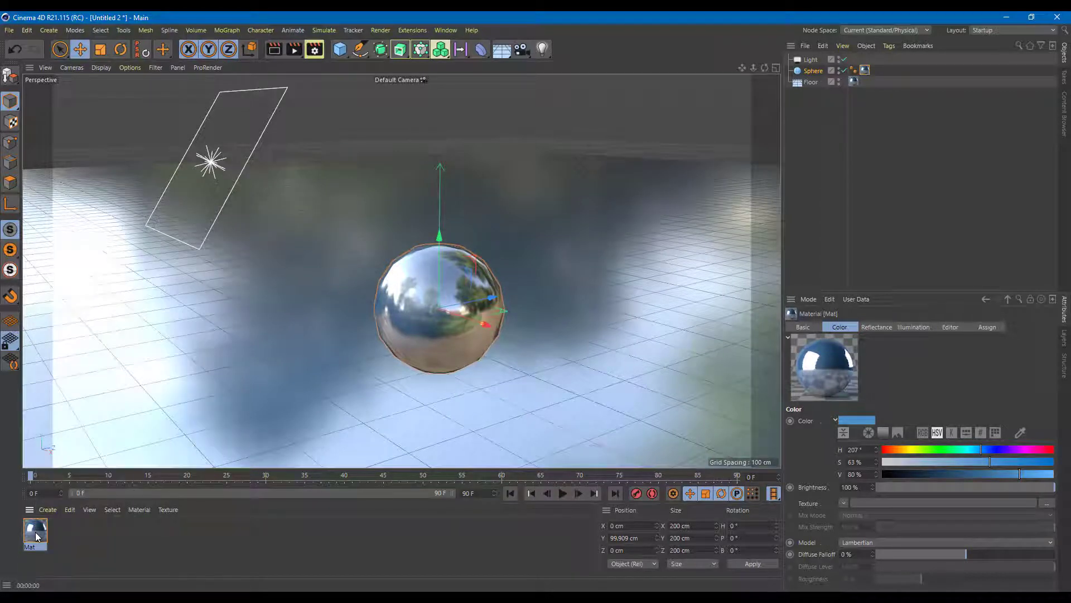
ctrl+drag(37, 536, 65, 533)
drag(176, 429, 186, 398)
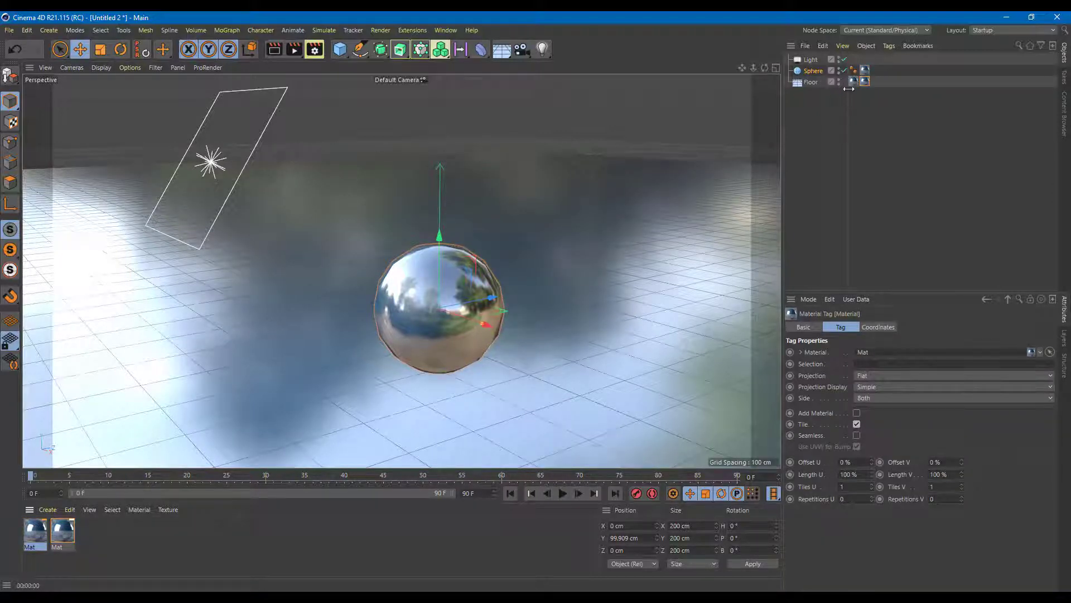
key(Delete)
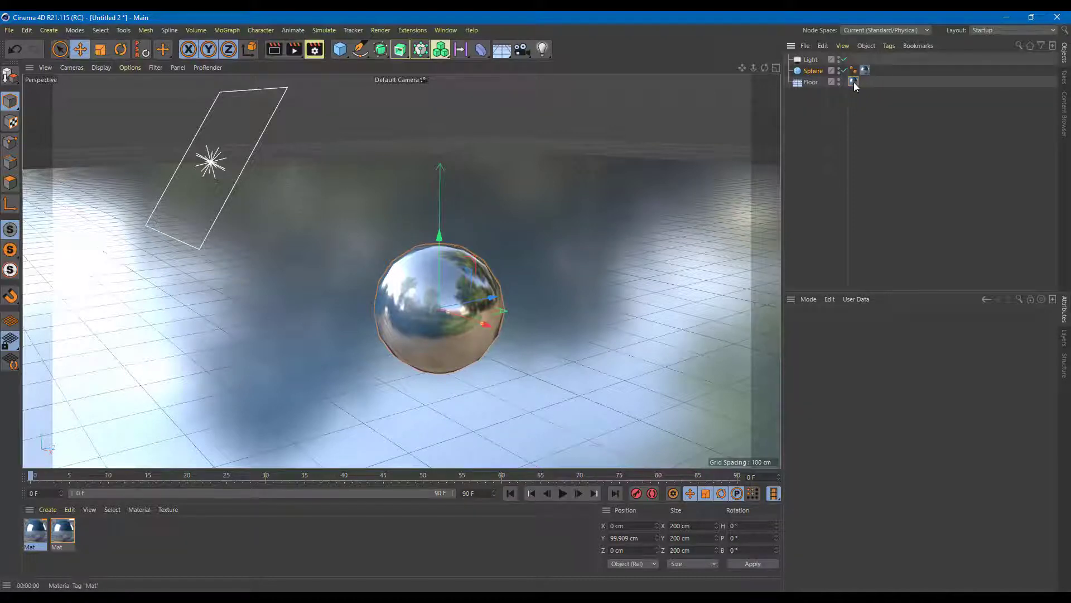
Change the floor material copy's hue to 25° for an orange tone.
click(63, 531)
click(894, 449)
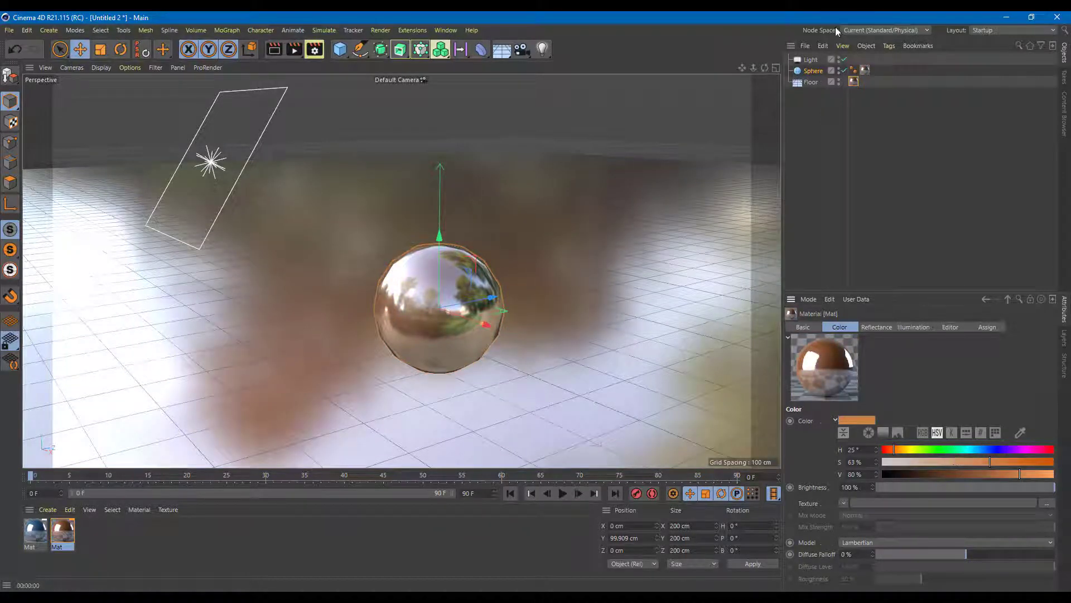
click(865, 69)
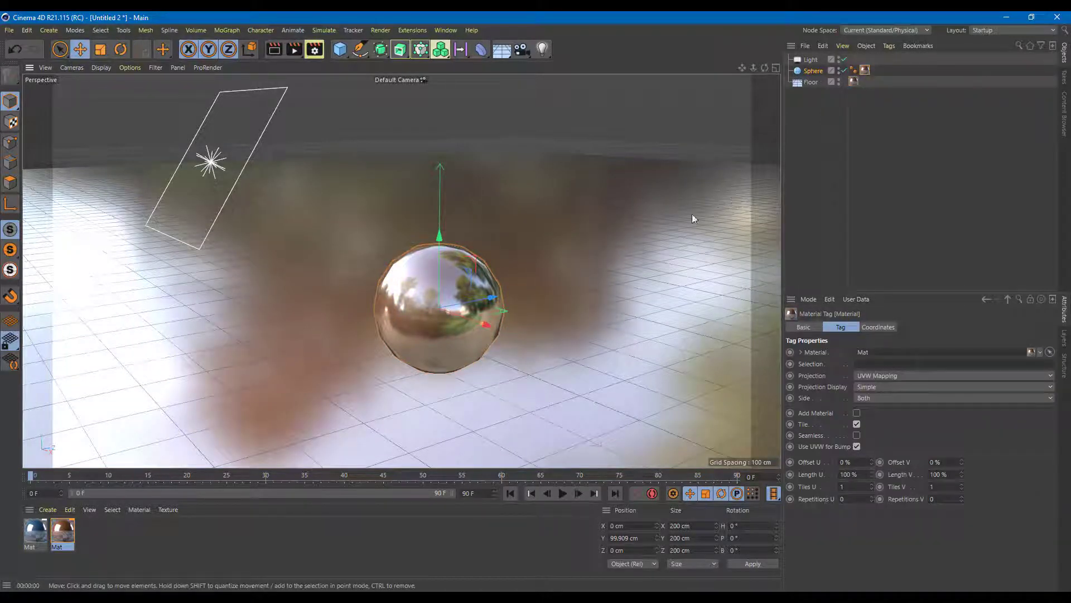
key(ctrl+z)
Apply the blue Mat to the sphere, delete its old tag, and render.
drag(32, 537, 424, 289)
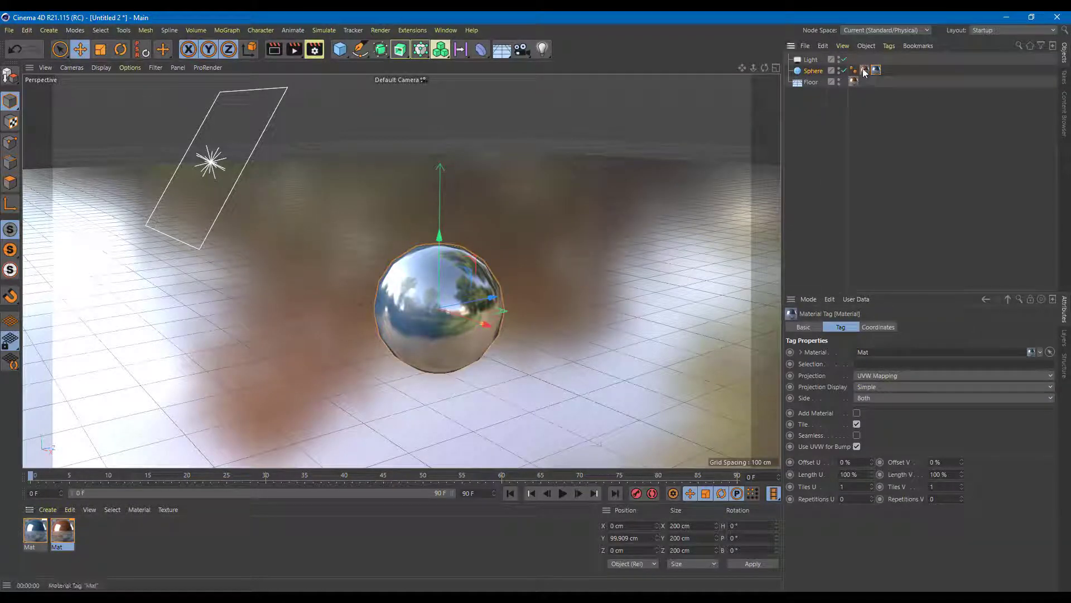
key(Delete)
key(ctrl+r)
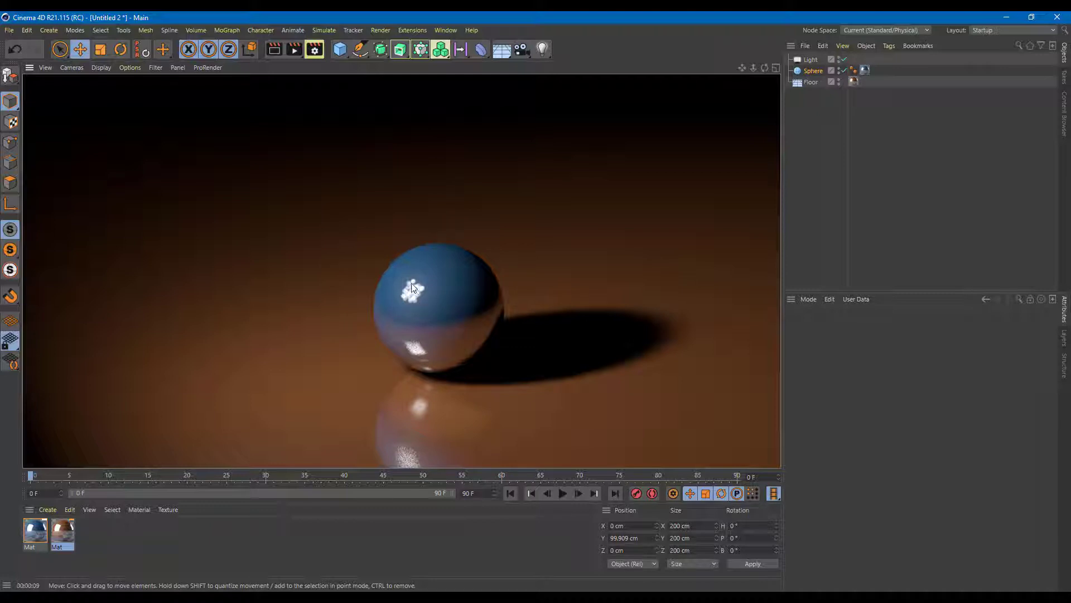
click(571, 349)
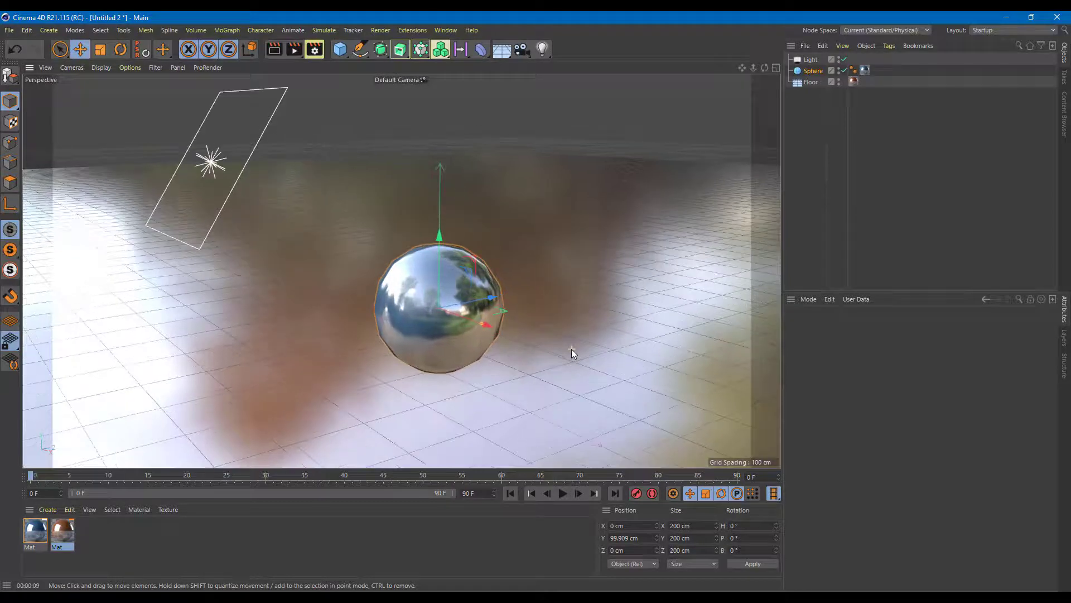
alt+drag(551, 249, 523, 247)
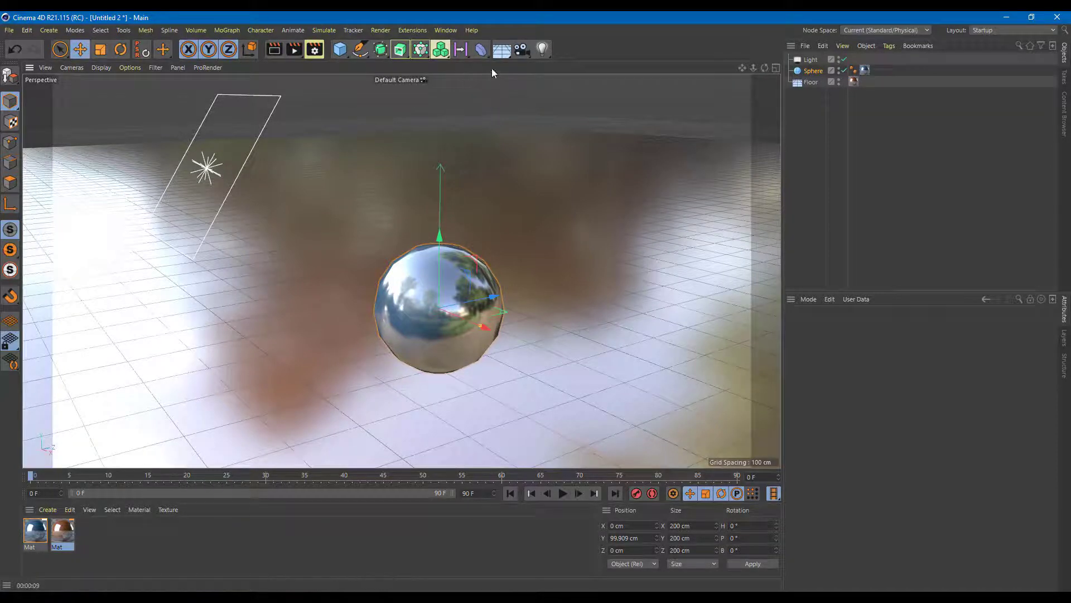
Add a plane primitive and raise it above the sphere.
click(339, 53)
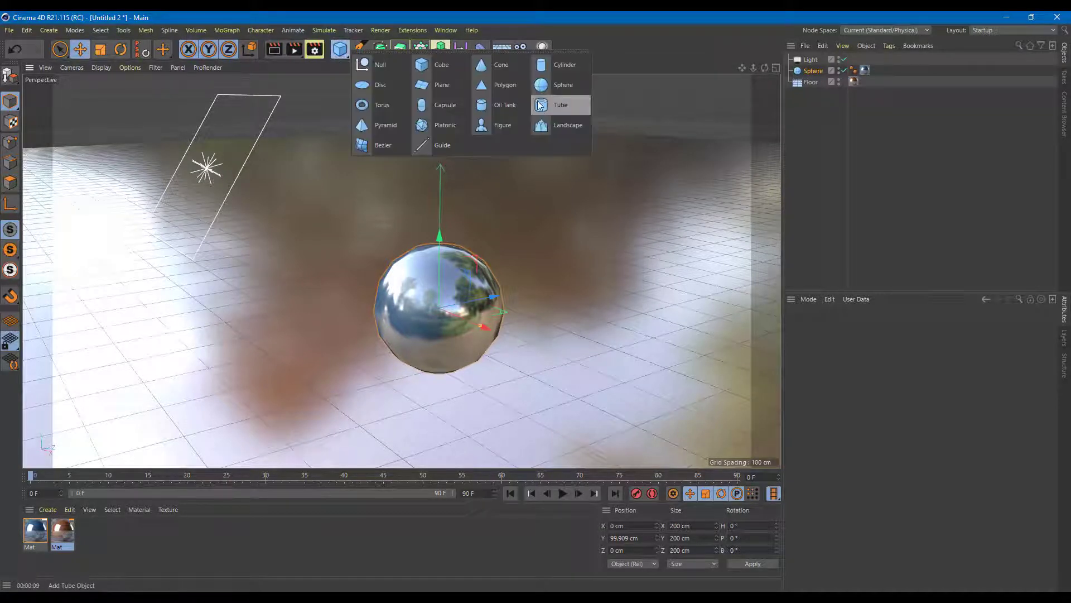
click(455, 92)
drag(439, 331, 462, 124)
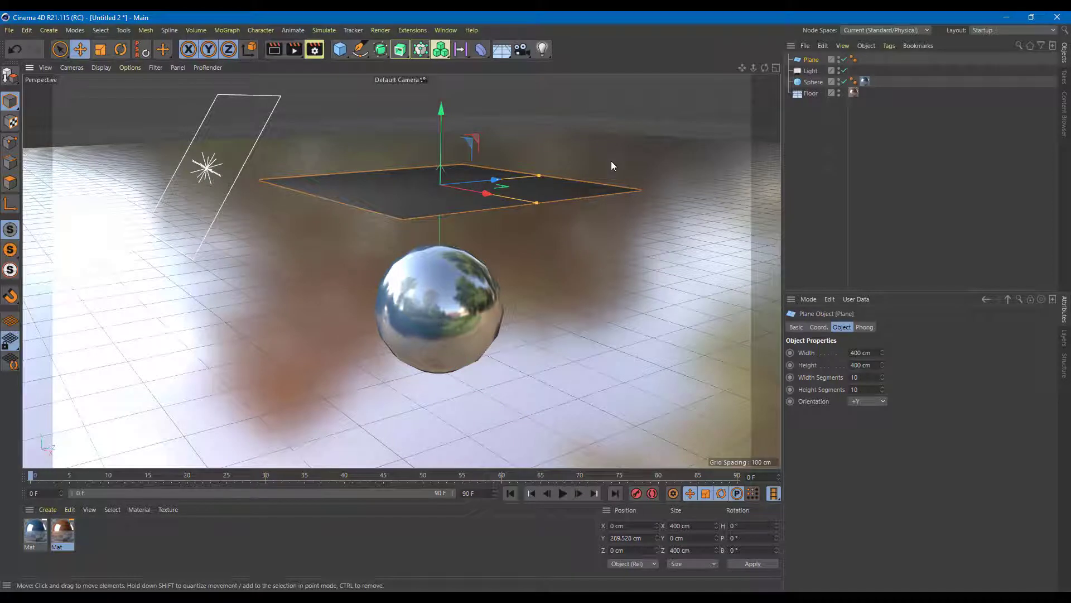
Add an Animation Tags > Target expression to the Plane.
right_click(813, 60)
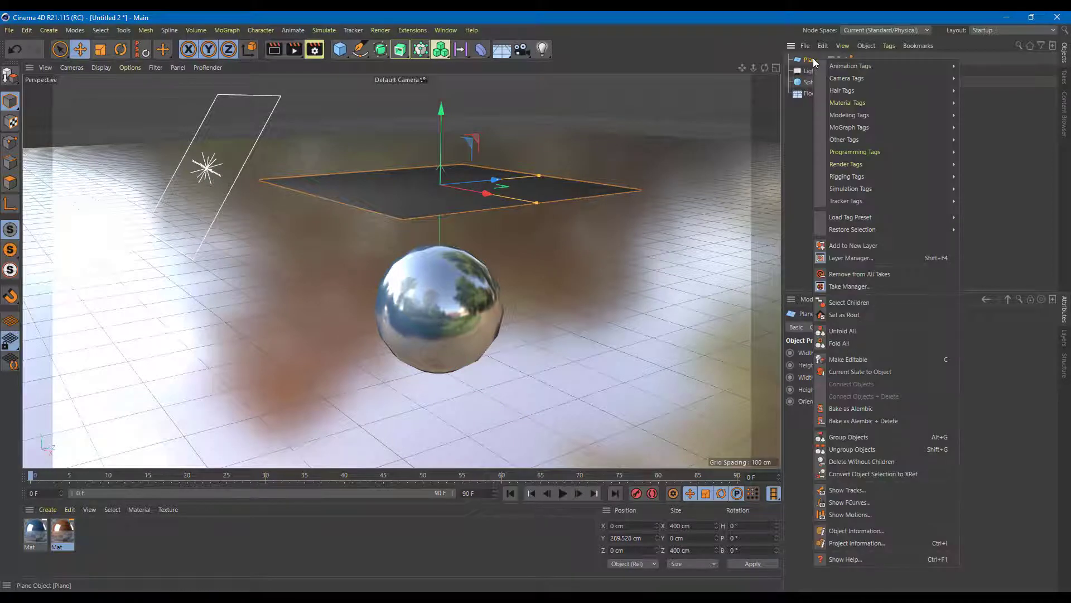
mouse_move(853, 66)
mouse_move(906, 65)
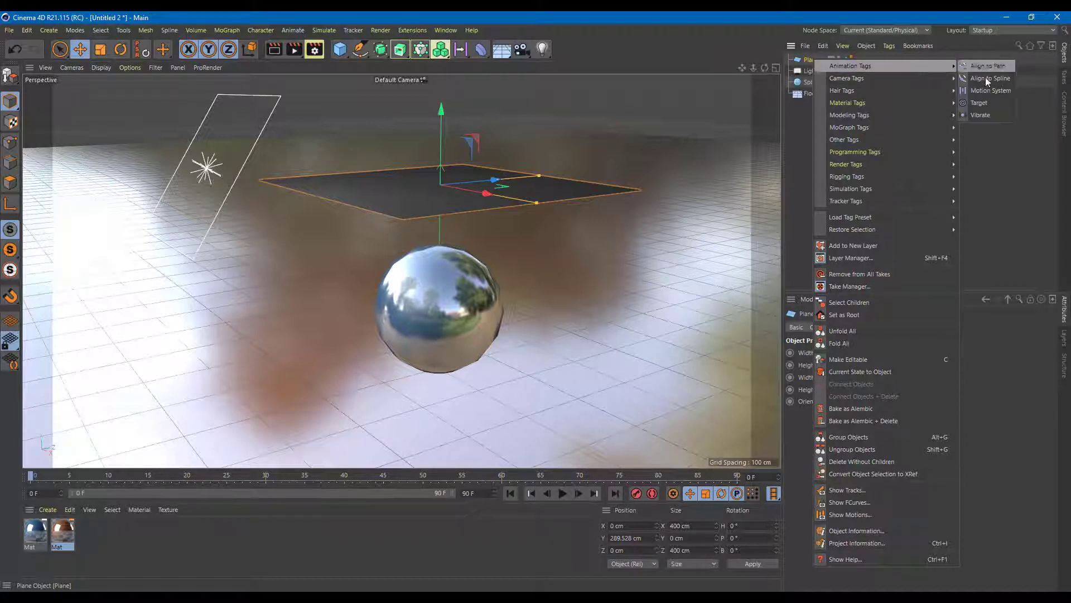
click(978, 102)
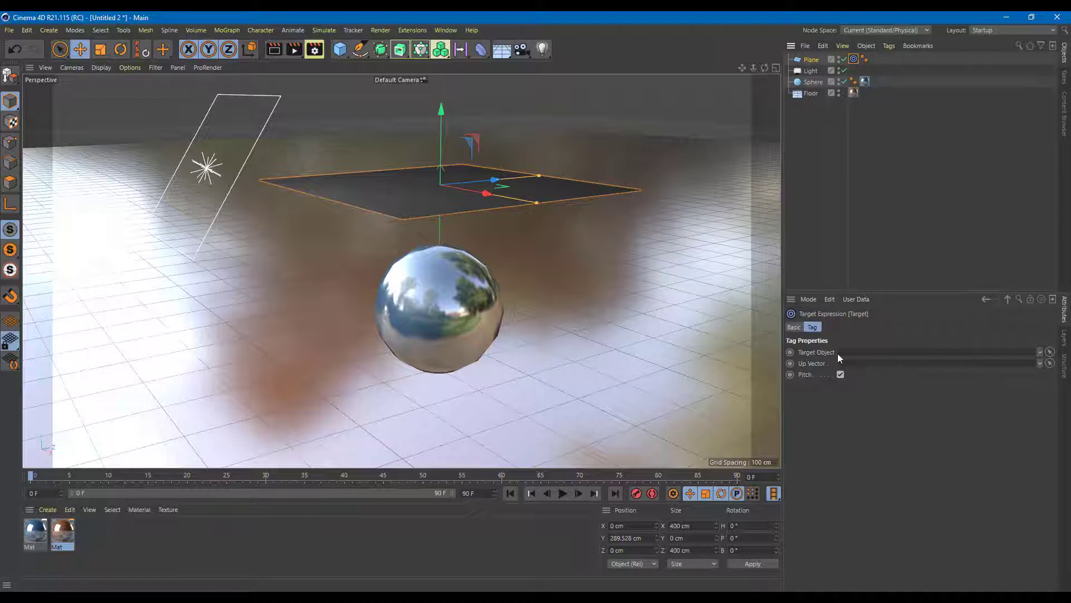
Set the Target tag's target object to the Sphere and orbit to see the plane tilt.
click(1050, 357)
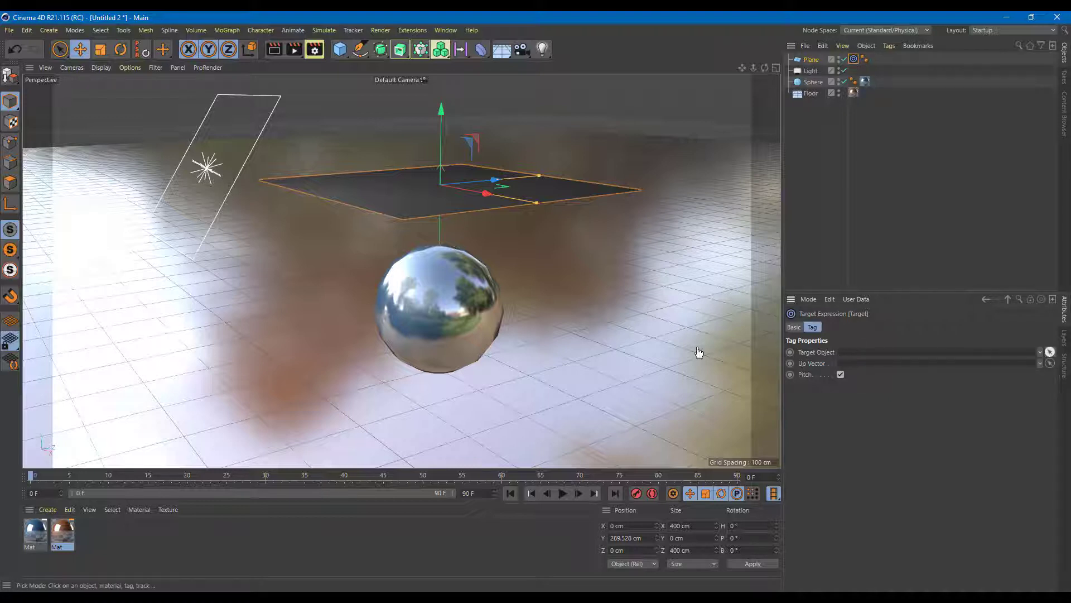
click(442, 305)
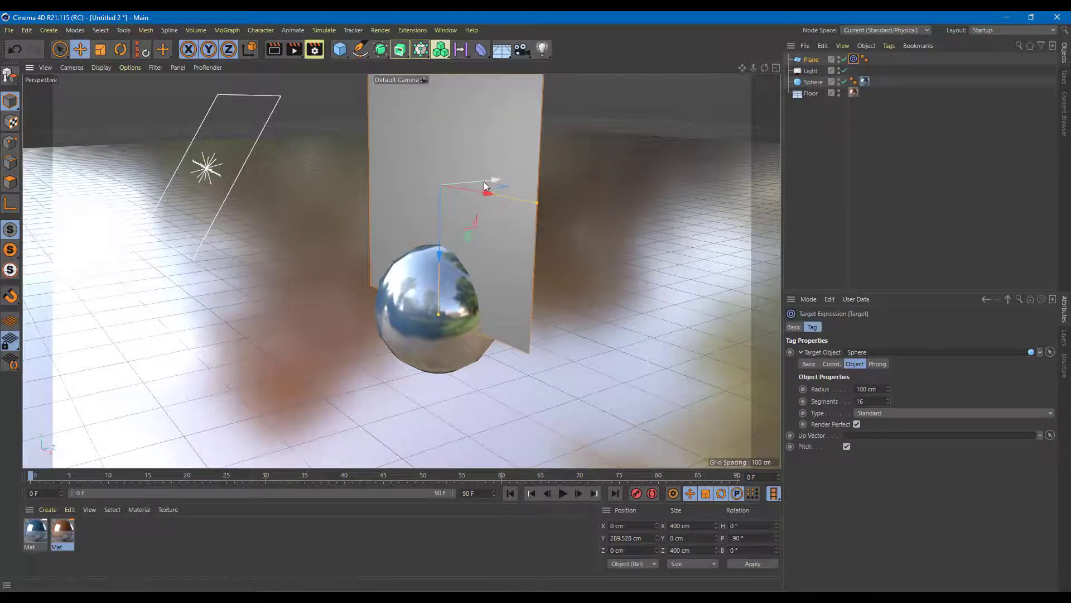
alt+drag(478, 195, 608, 205)
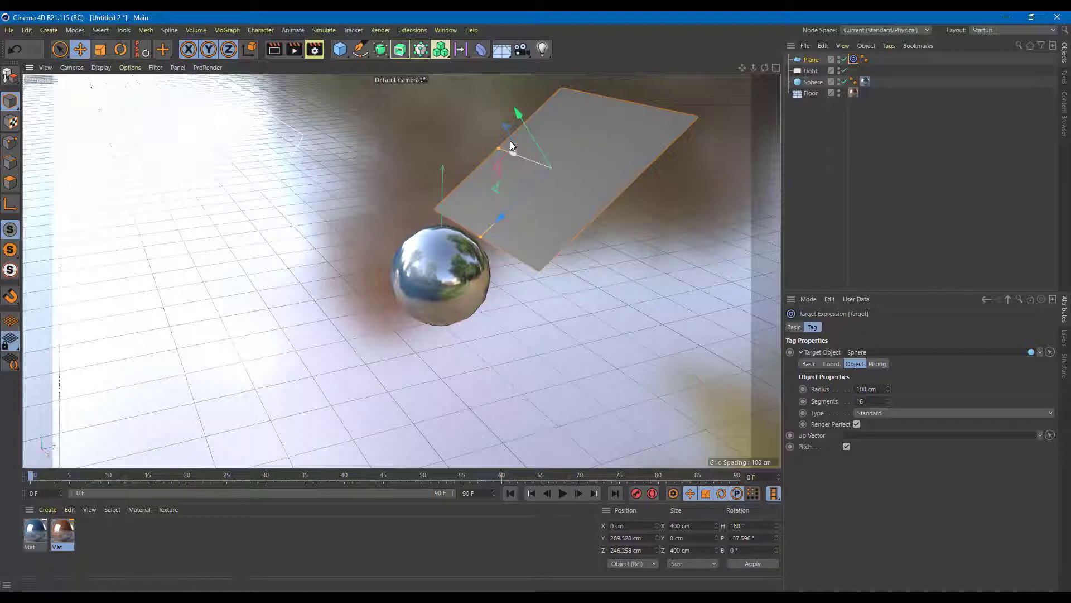
Review the Target tag and sphere's Coordinates and Basic properties, then return to the Plane.
click(811, 60)
click(853, 59)
click(831, 364)
click(854, 364)
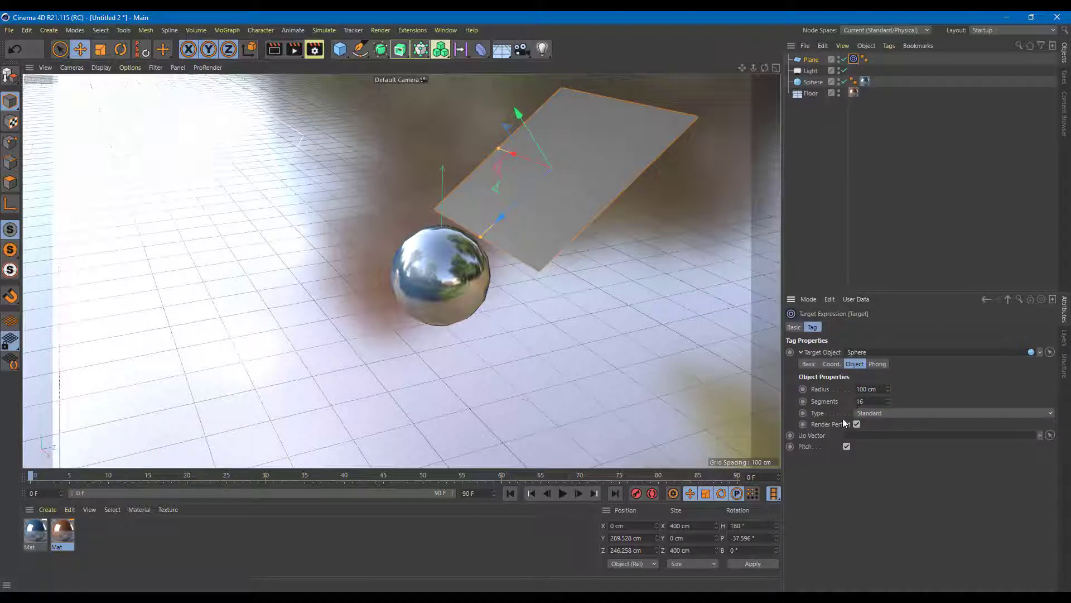
click(837, 364)
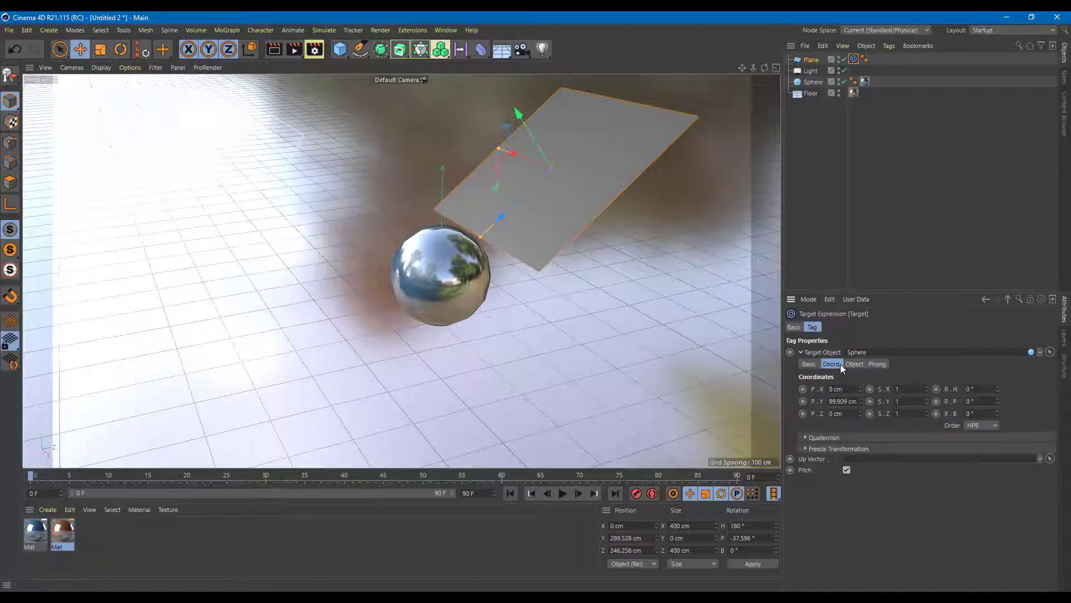
click(808, 364)
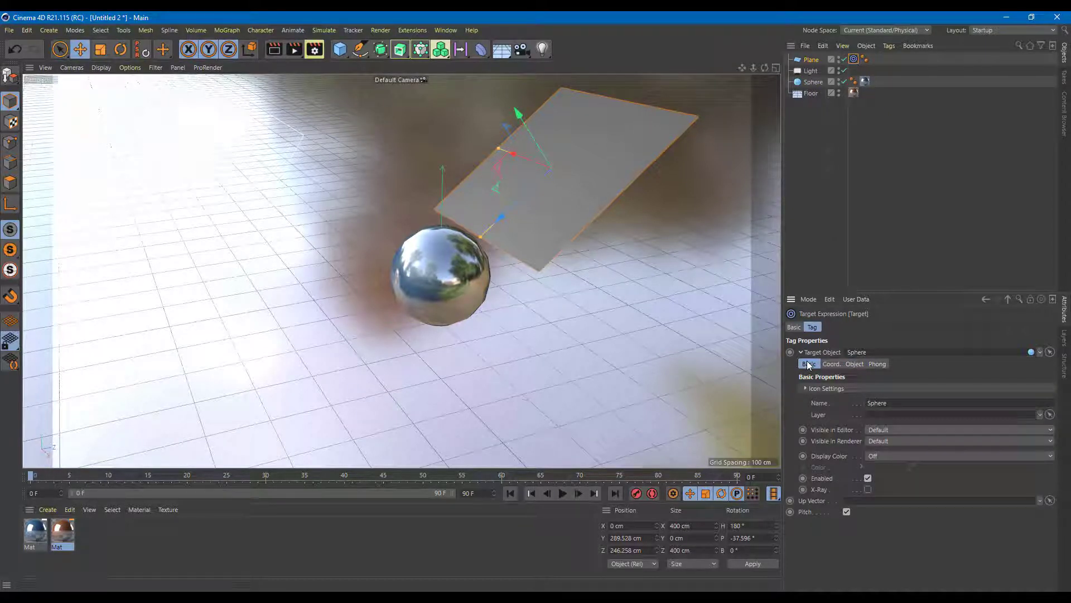
click(809, 59)
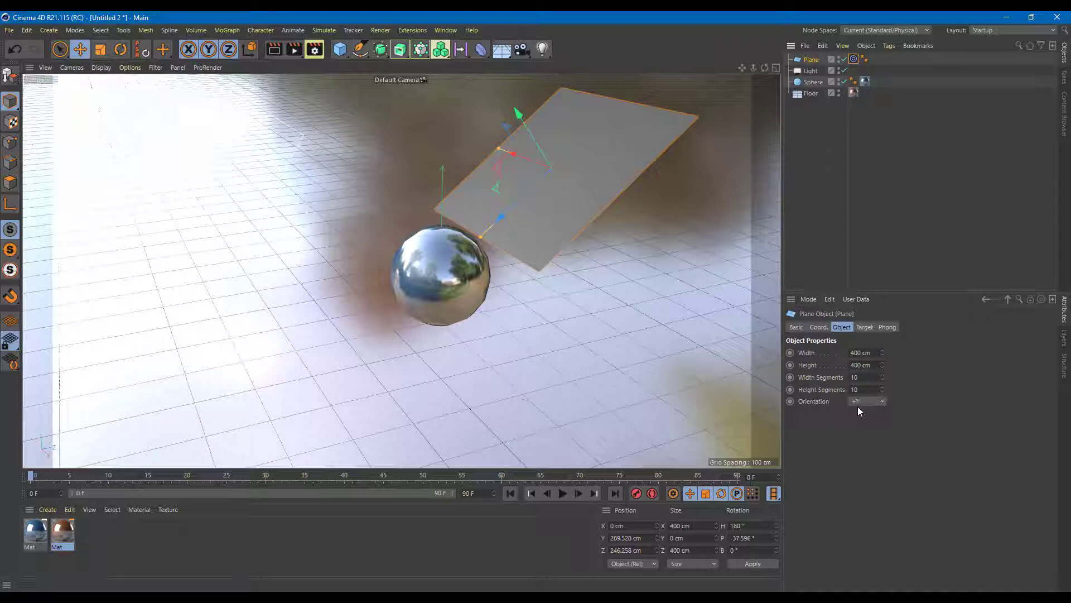
Try the plane orientations +X and -X, orbiting to check each.
click(878, 400)
click(875, 413)
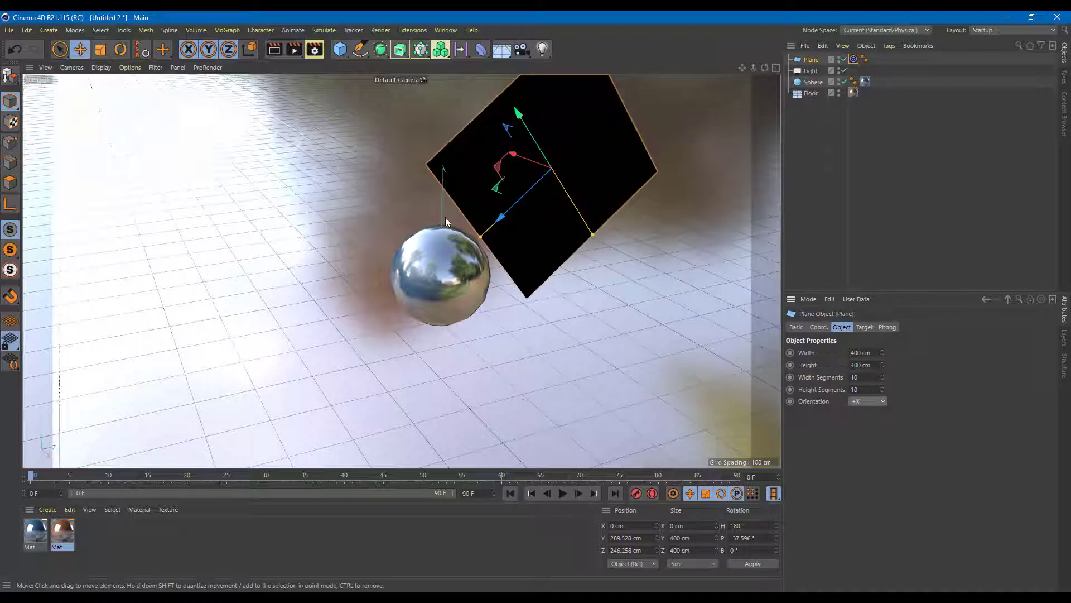
alt+drag(482, 233, 519, 251)
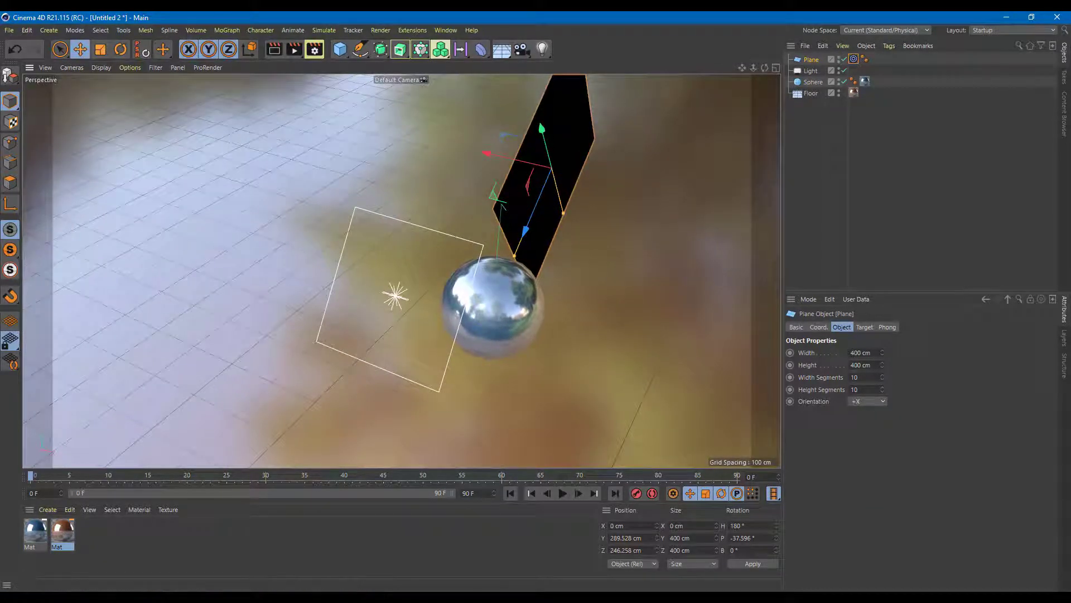
click(874, 400)
click(874, 425)
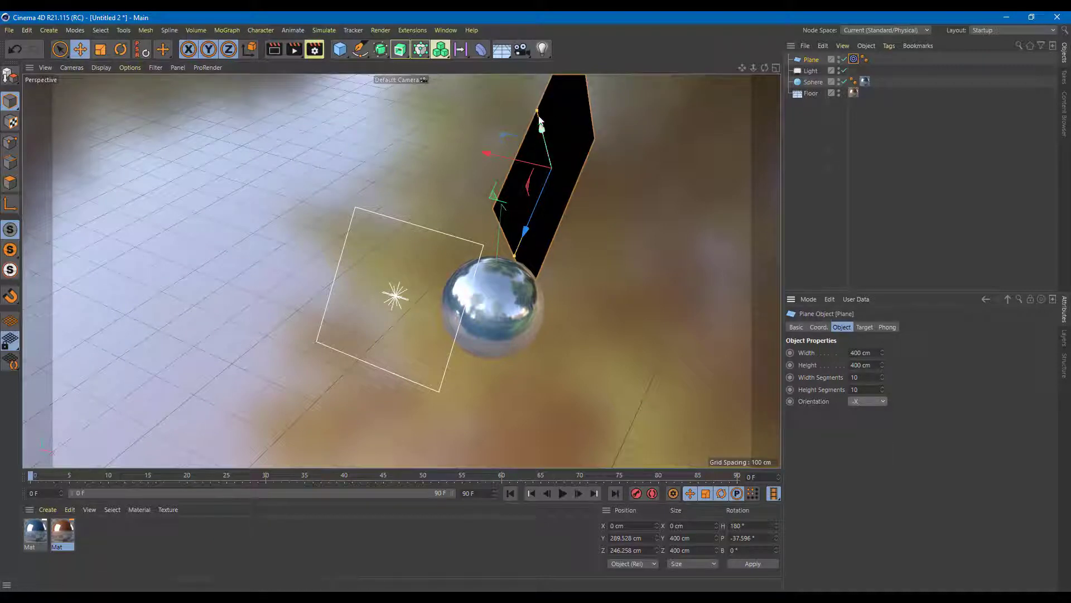
Cycle through +Y and -Y orientations and settle on +Z facing the sphere.
click(865, 401)
click(865, 437)
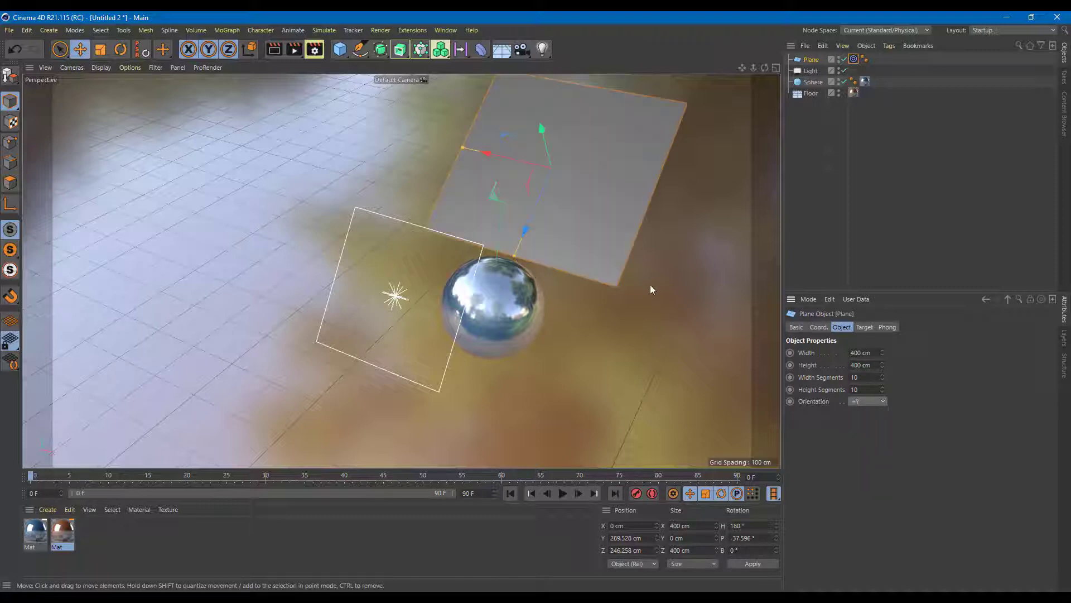
alt+drag(644, 283, 580, 283)
click(879, 401)
click(868, 450)
click(875, 400)
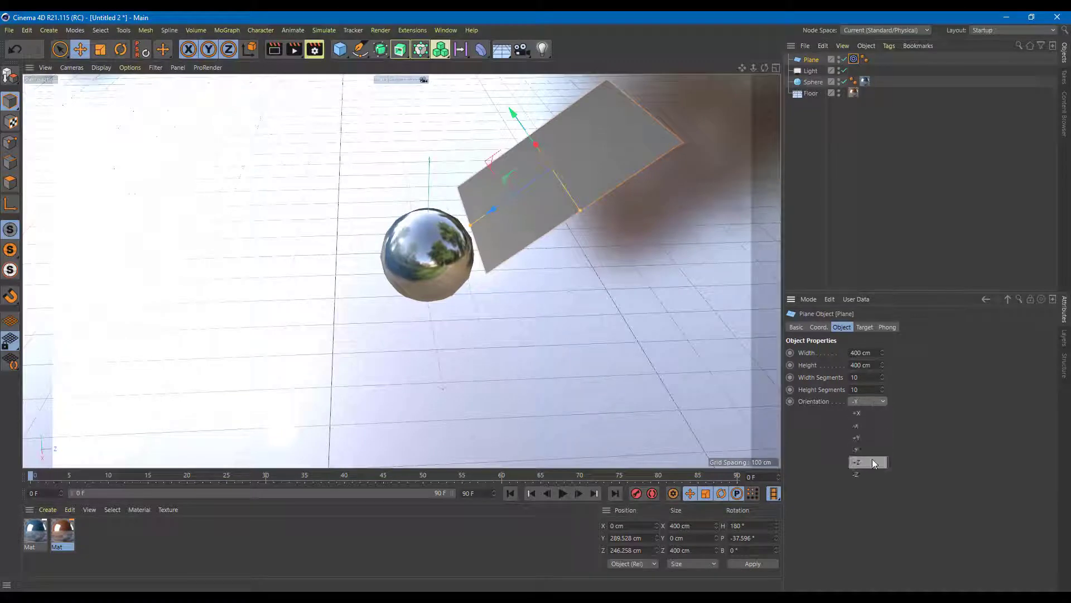
click(873, 462)
alt+drag(619, 276, 720, 165)
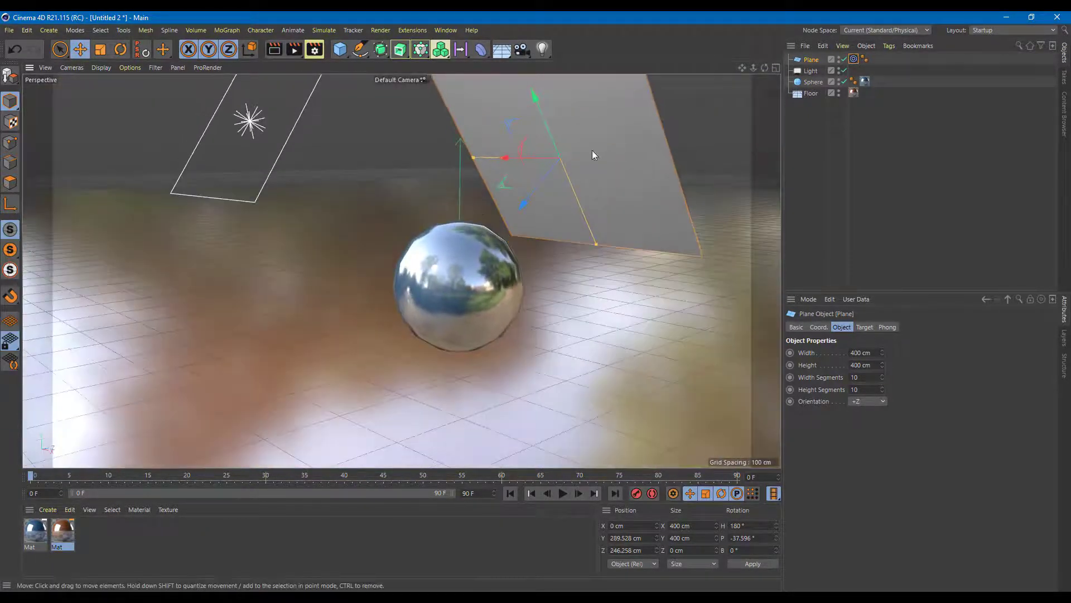
Move the plane up and aside of the sphere and widen it to 408.027 cm.
alt+drag(614, 148, 571, 179)
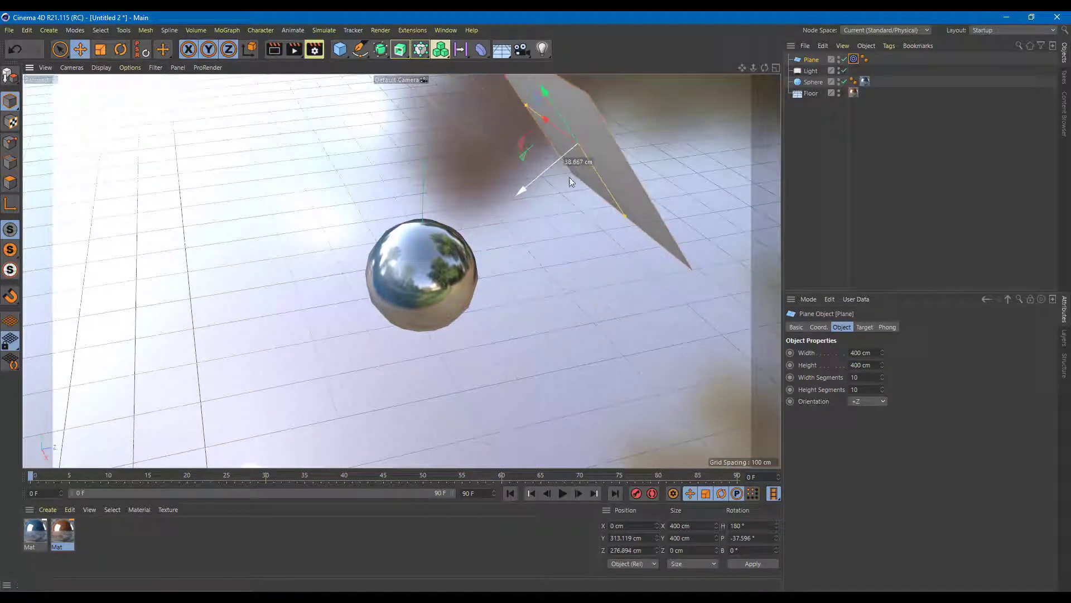
drag(564, 115, 508, 79)
scroll(534, 84, down, 5)
alt+drag(612, 136, 457, 218)
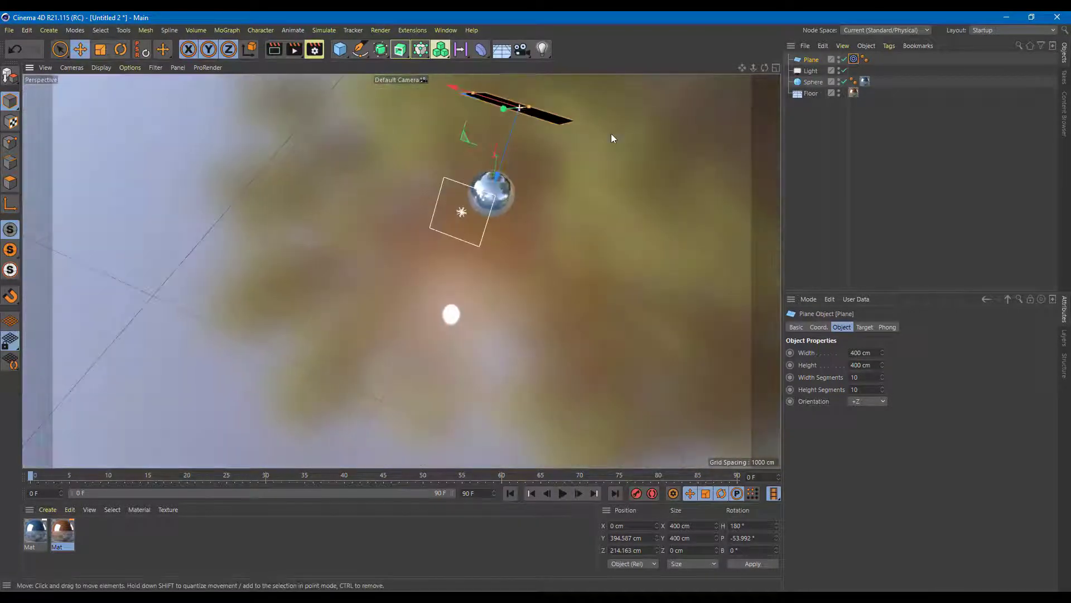
alt+drag(577, 201, 491, 136)
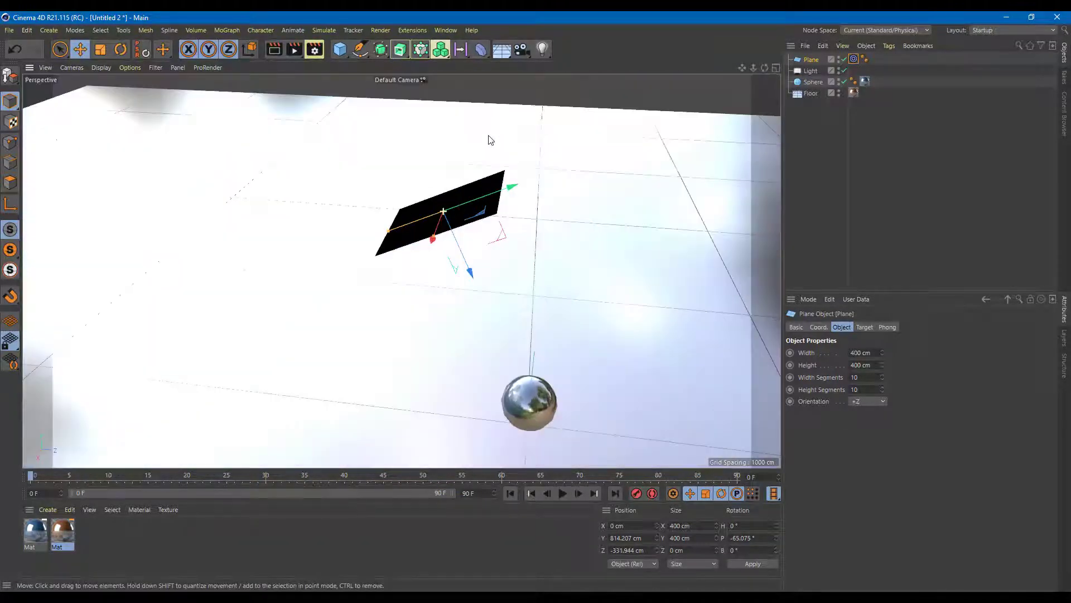
drag(507, 182, 531, 202)
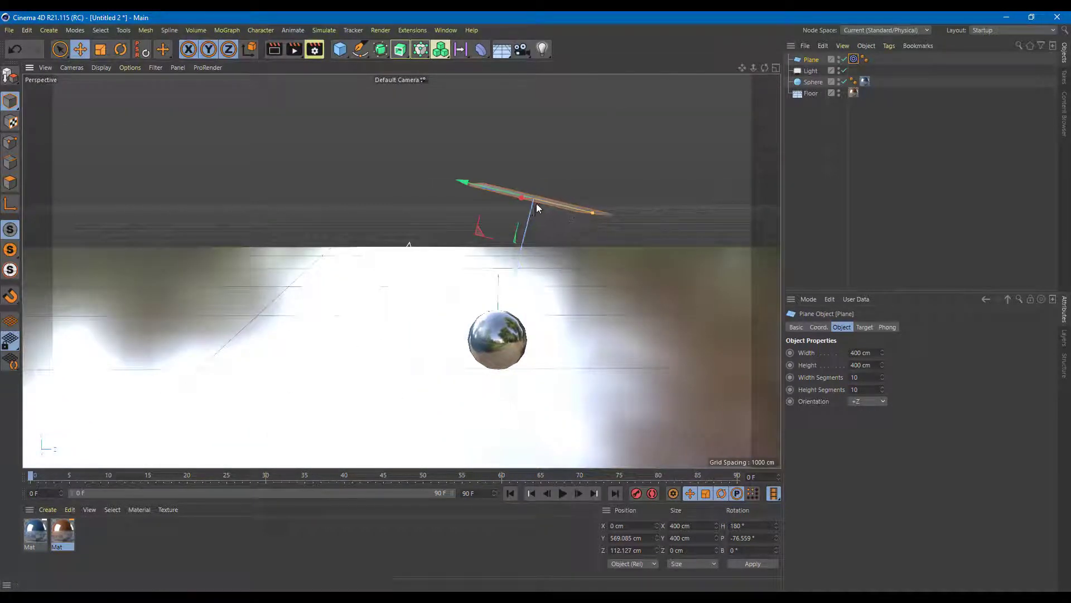
drag(473, 184, 394, 213)
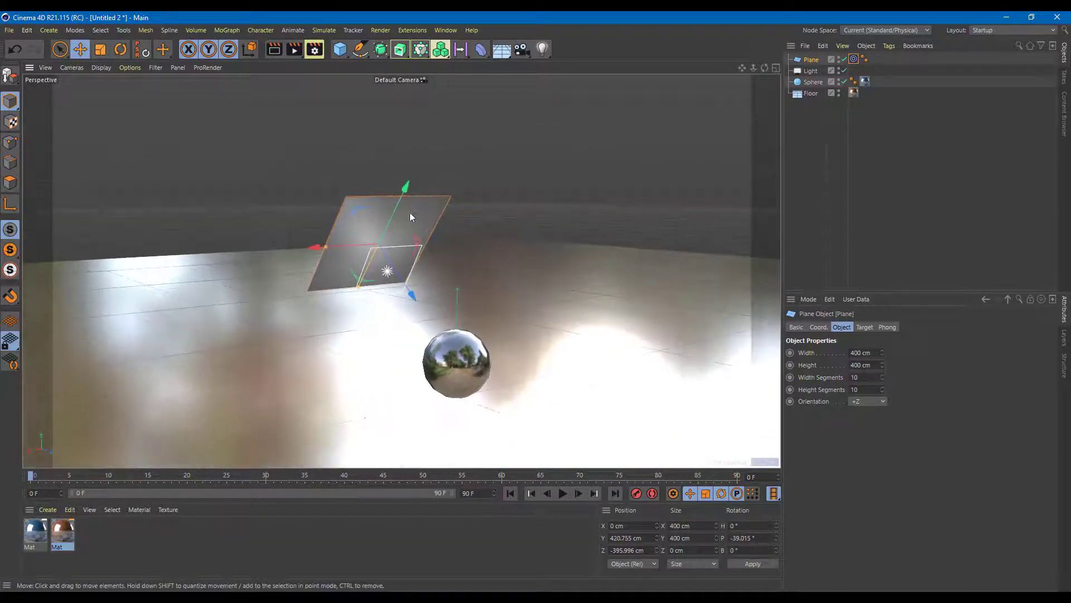
drag(327, 247, 436, 282)
Create Mat.1, apply it to the plane, and open it in the Material Editor.
double_click(123, 551)
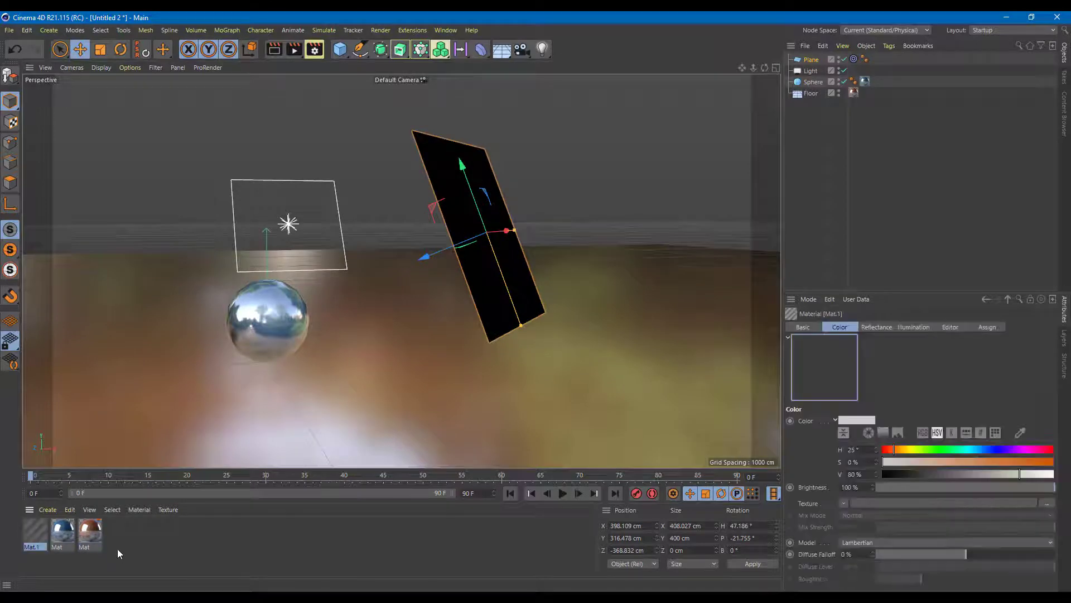
drag(35, 528, 509, 259)
alt+drag(484, 301, 609, 306)
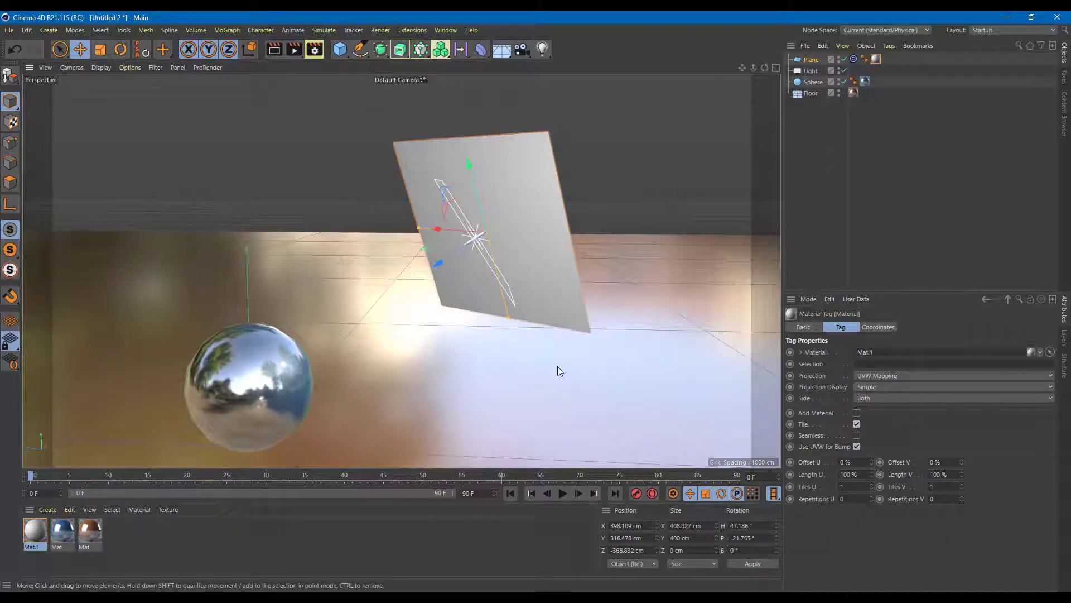
click(35, 529)
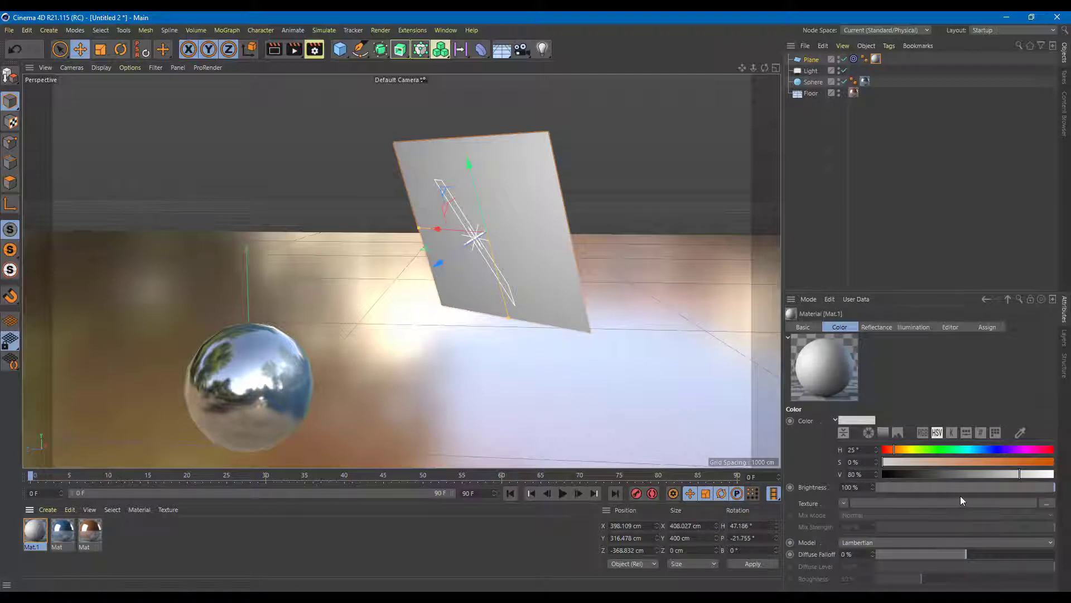
double_click(35, 541)
drag(340, 79, 368, 101)
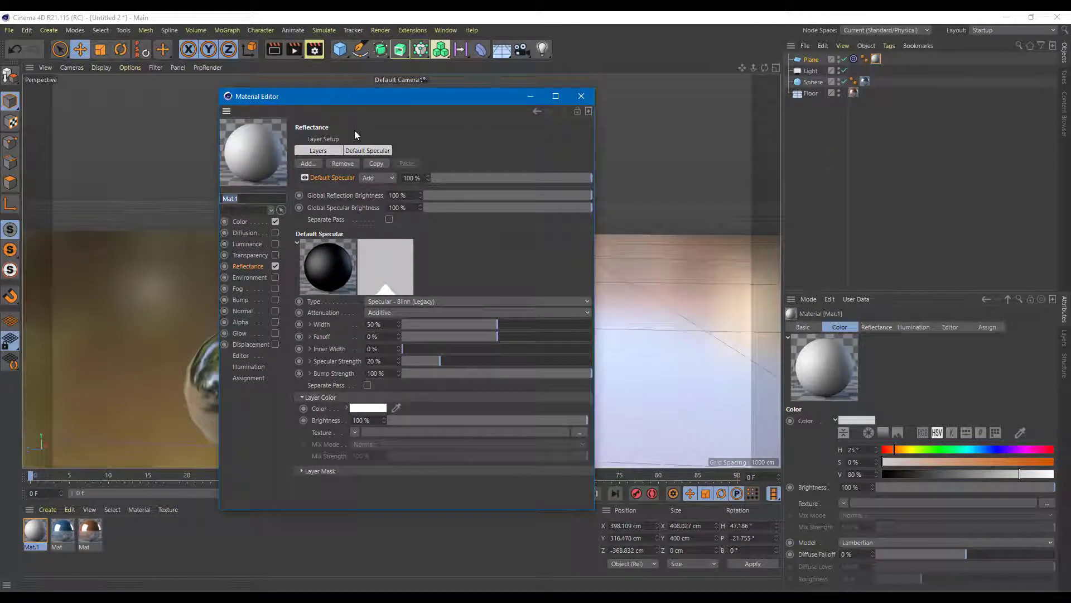
Enable Luminance on Mat.1 in pink (H 316°, S 62%) and close the editor.
drag(335, 94, 579, 85)
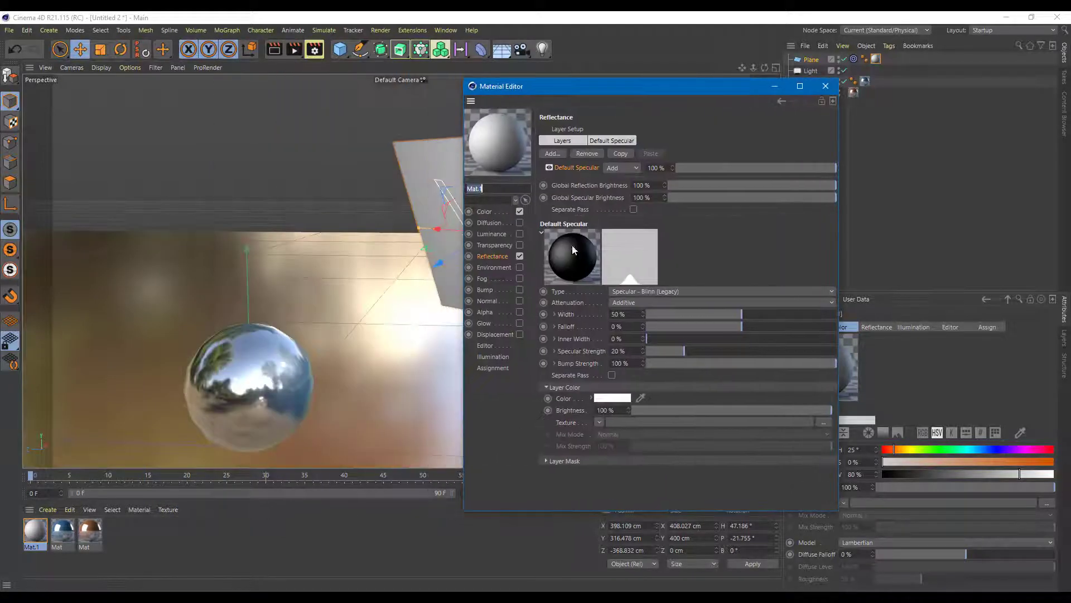
click(519, 234)
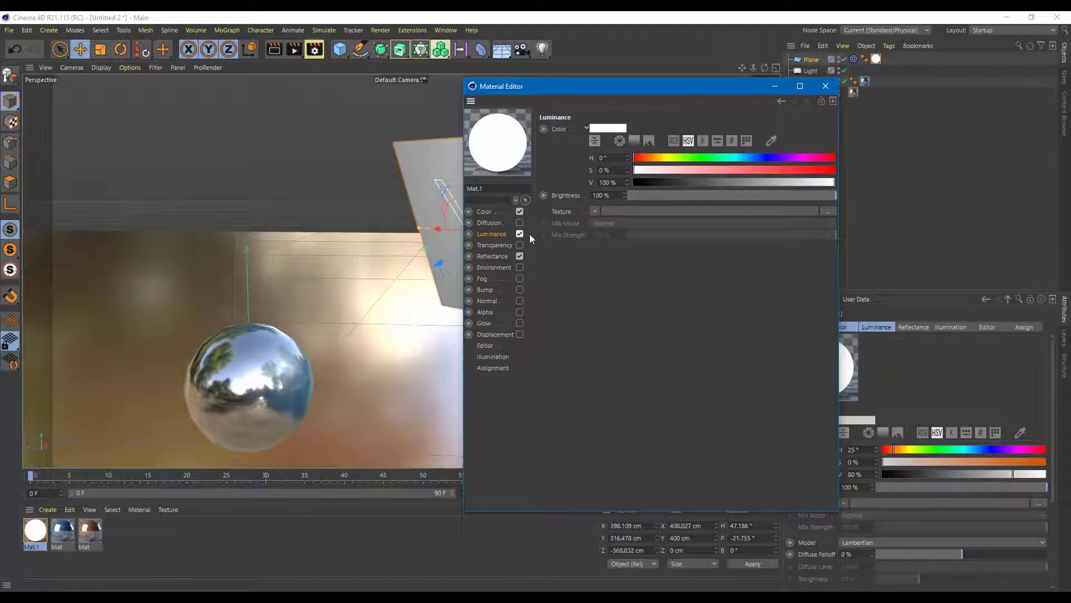
drag(574, 87, 695, 91)
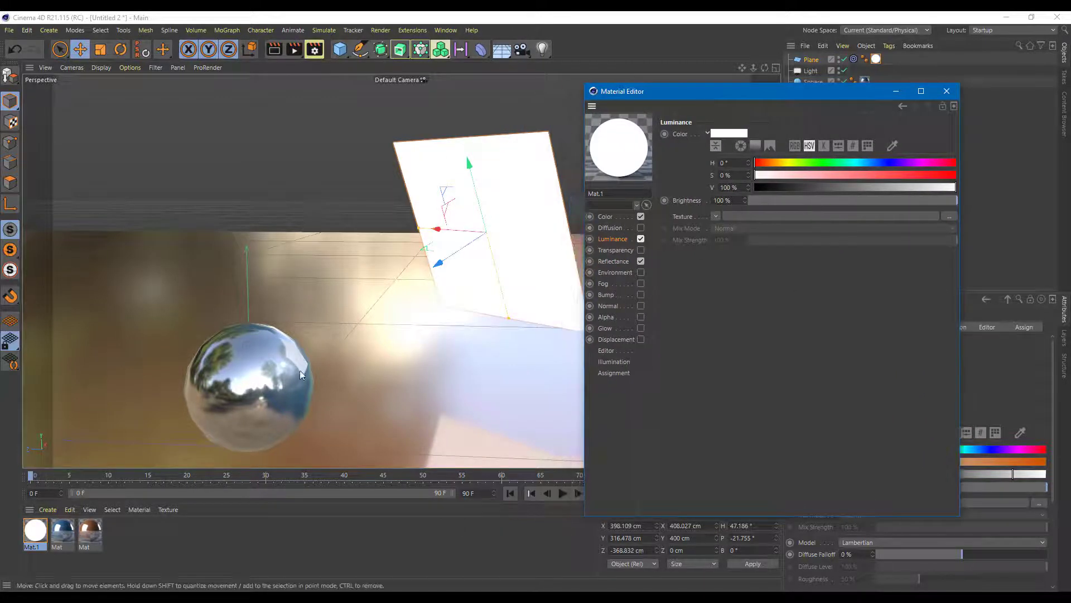
click(882, 163)
click(922, 176)
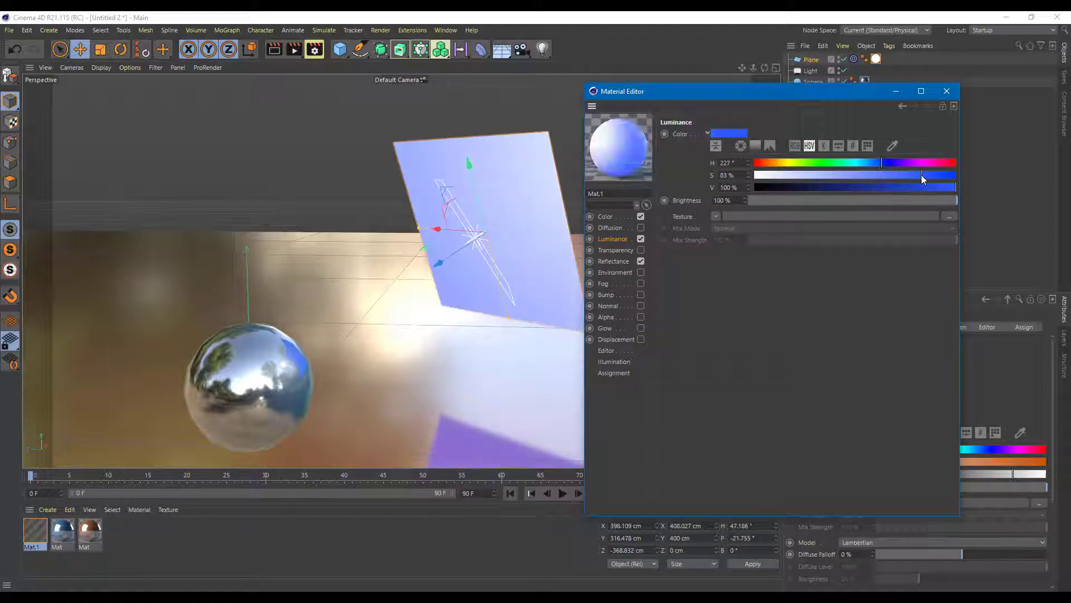
click(931, 162)
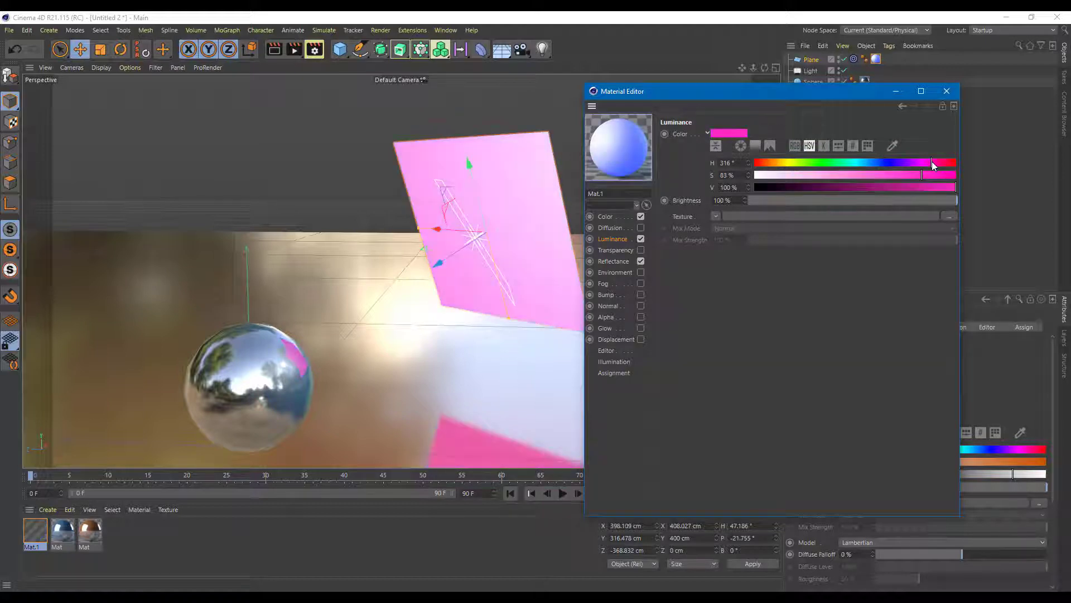
click(880, 175)
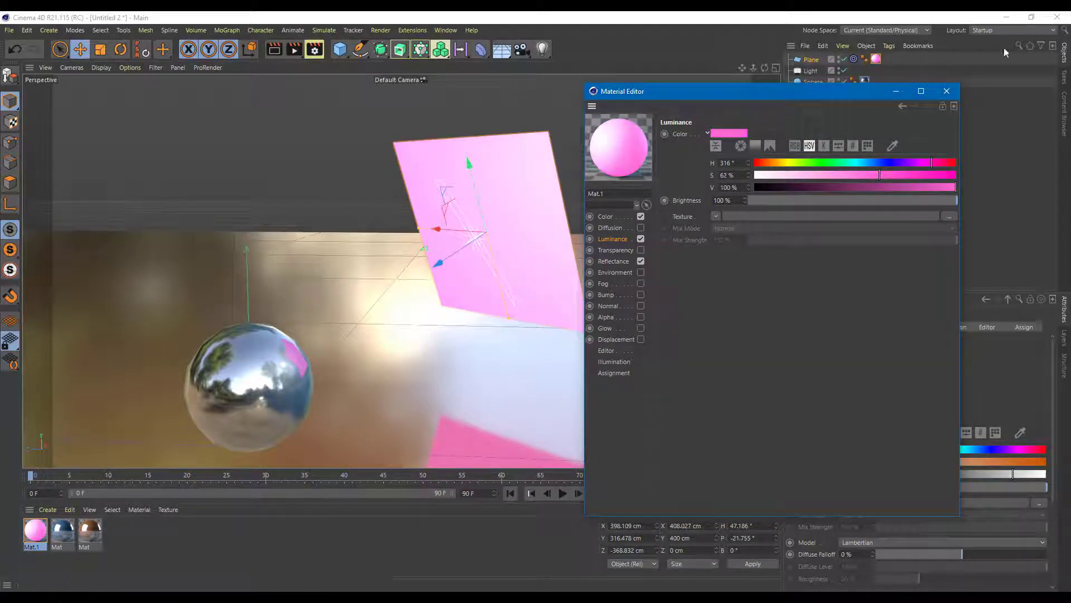
click(947, 91)
alt+drag(631, 203, 535, 256)
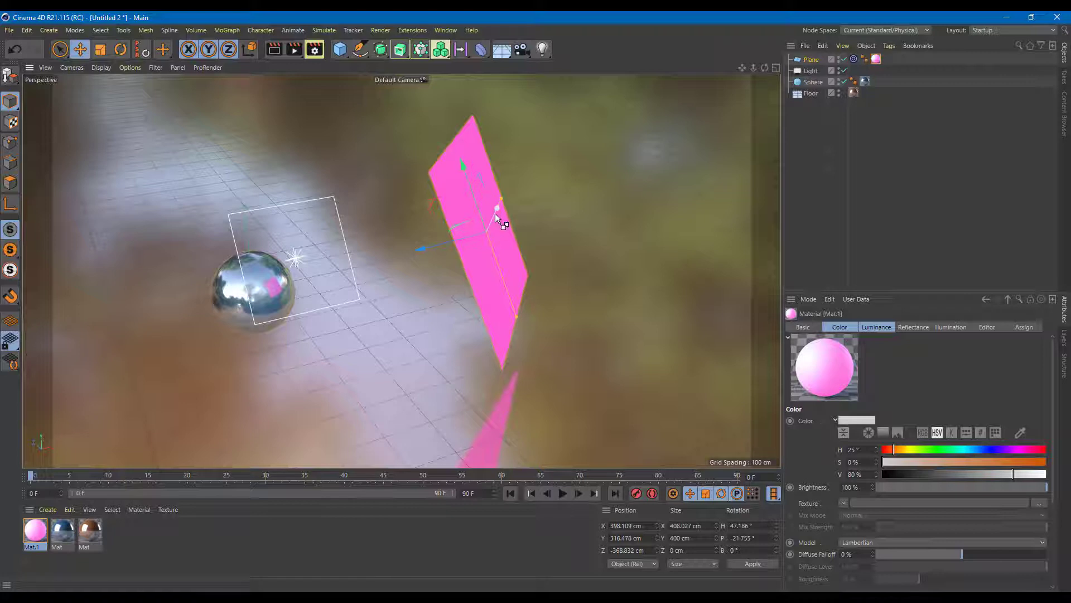
Copy and paste the pink plane to create Plane.1.
drag(496, 215, 346, 323)
key(ctrl+c)
key(ctrl+v)
Delete the stray Mat.2, copy Mat.1 onto Plane.1, and open the copy.
double_click(161, 519)
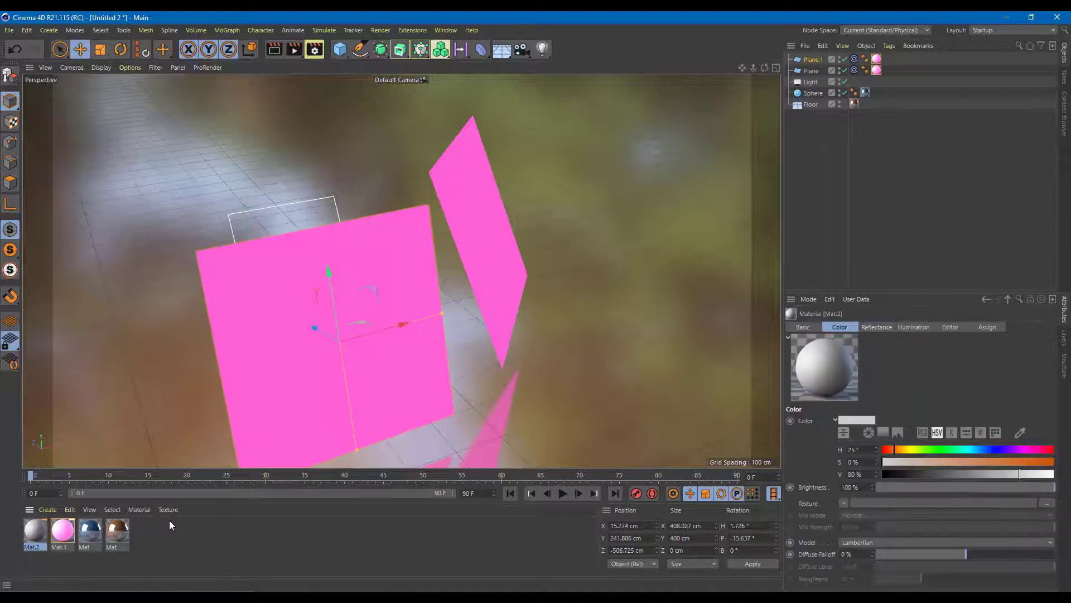
key(Delete)
click(37, 533)
ctrl+drag(36, 532, 268, 385)
double_click(35, 533)
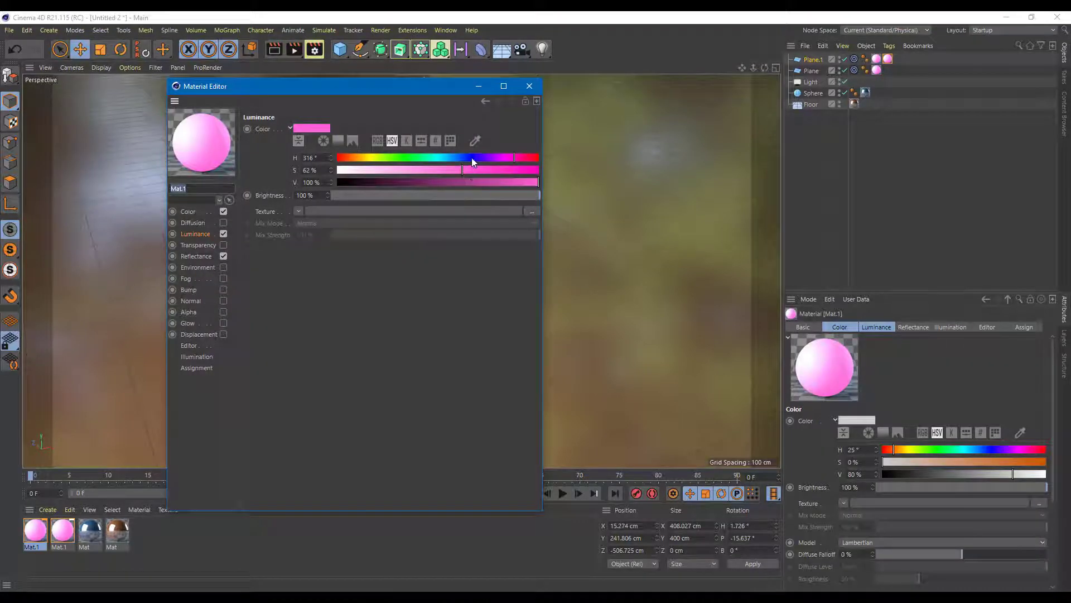
Set the copied material's Luminance colour to green, H 122° and S 52%.
click(471, 158)
click(478, 169)
click(357, 156)
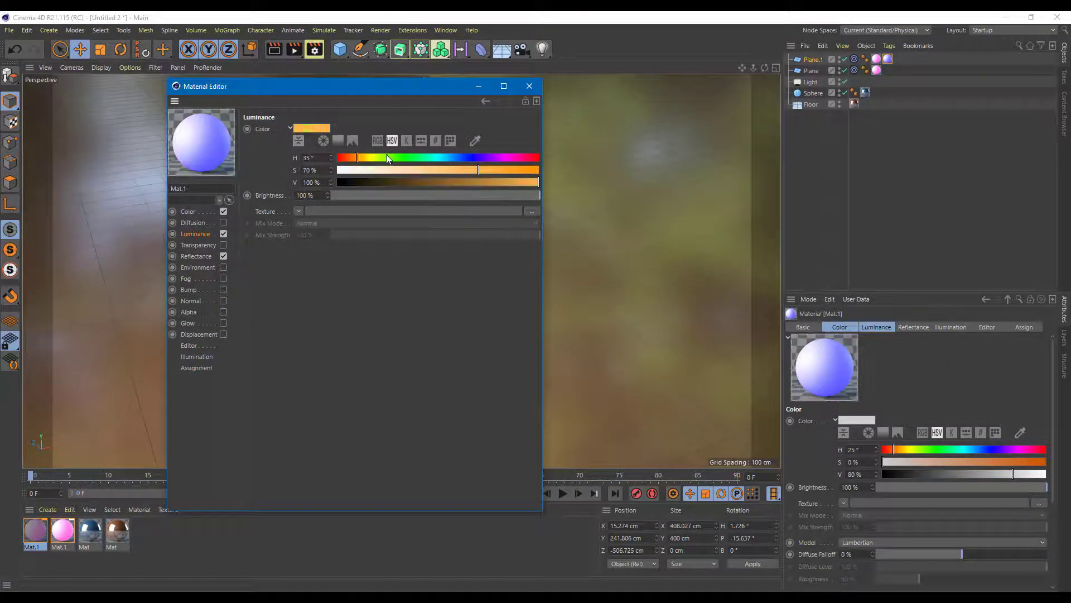
click(405, 158)
click(498, 169)
drag(475, 170, 443, 169)
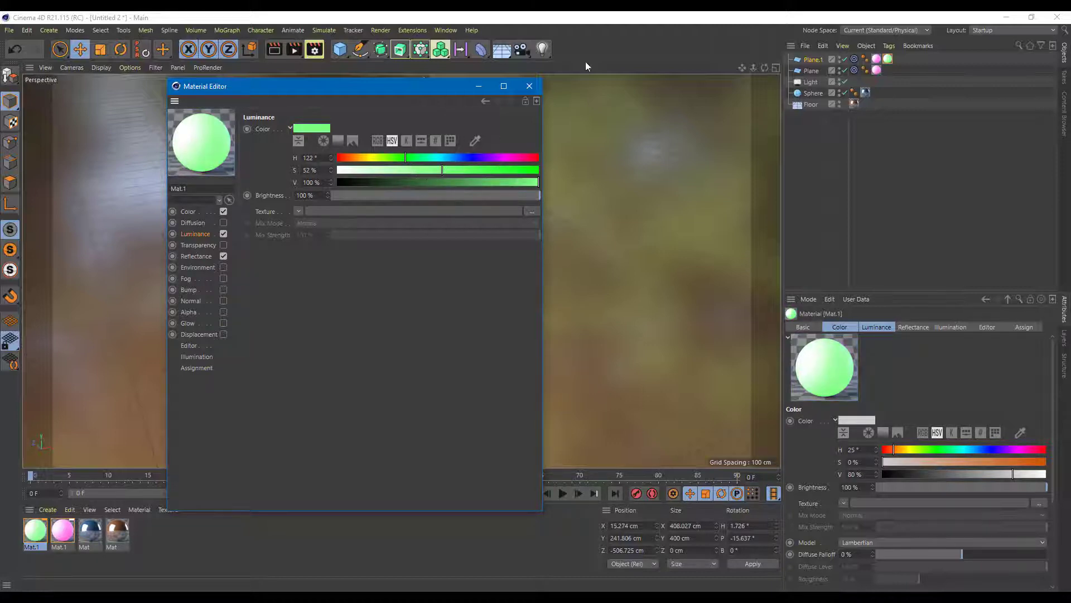
click(529, 86)
Orbit to view both glowing planes beside the sphere, then reopen the pink material.
alt+drag(394, 251, 545, 281)
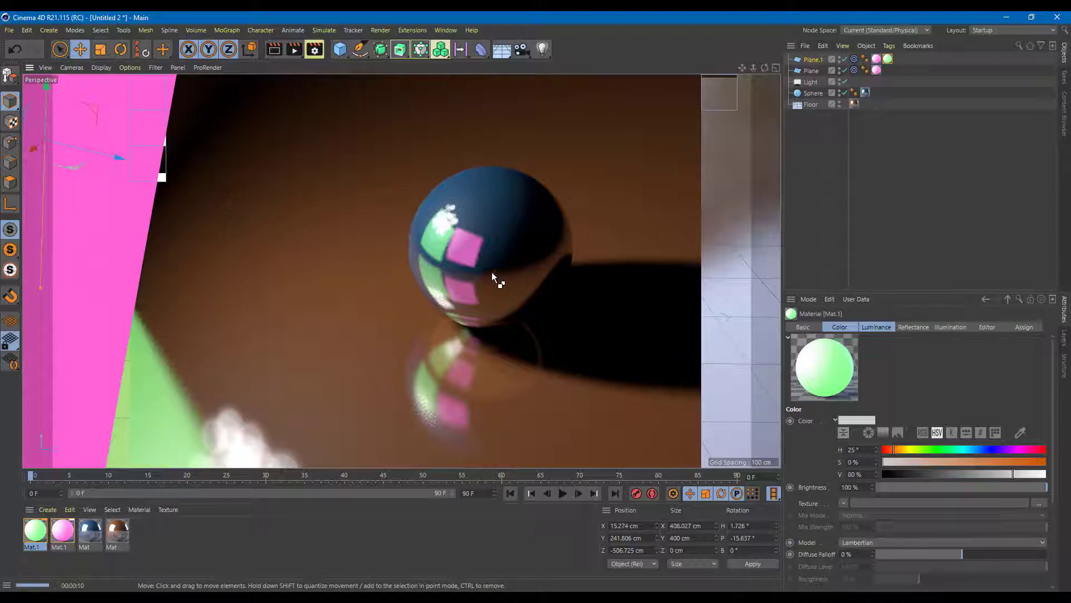
scroll(561, 269, down, 5)
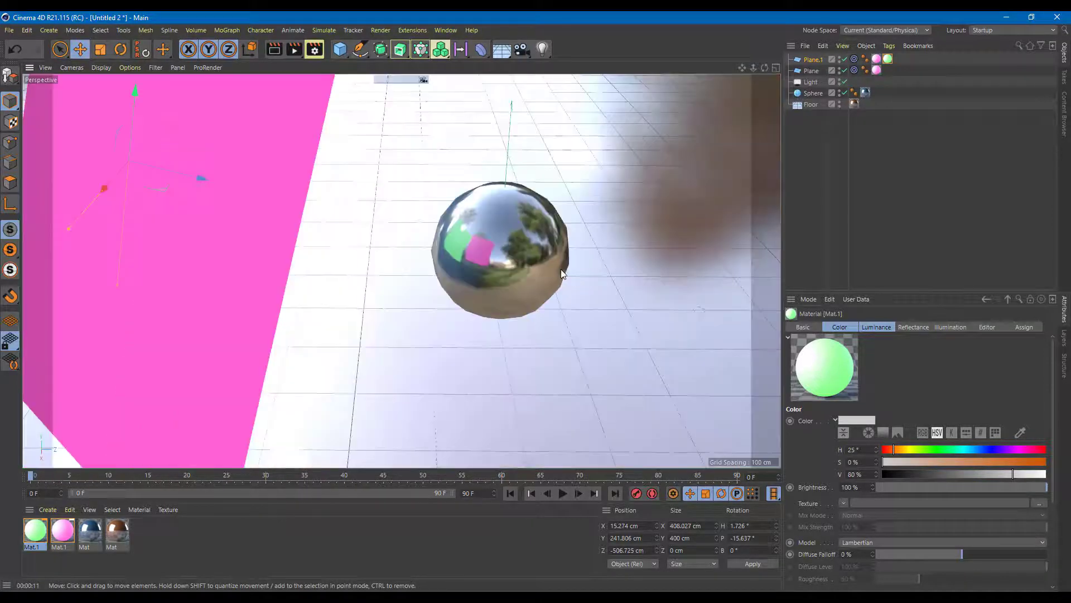
double_click(63, 535)
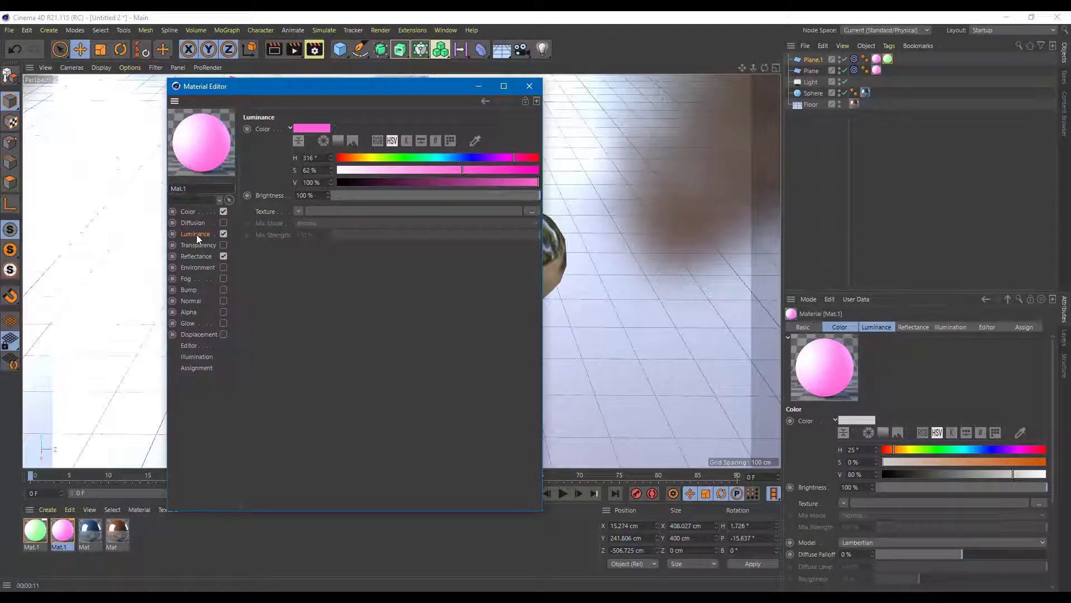
Lower the pink material's Luminance saturation to 35%, keeping Brightness at 100%.
mouse_move(397, 170)
mouse_down()
mouse_move(346, 170)
mouse_move(407, 177)
mouse_up()
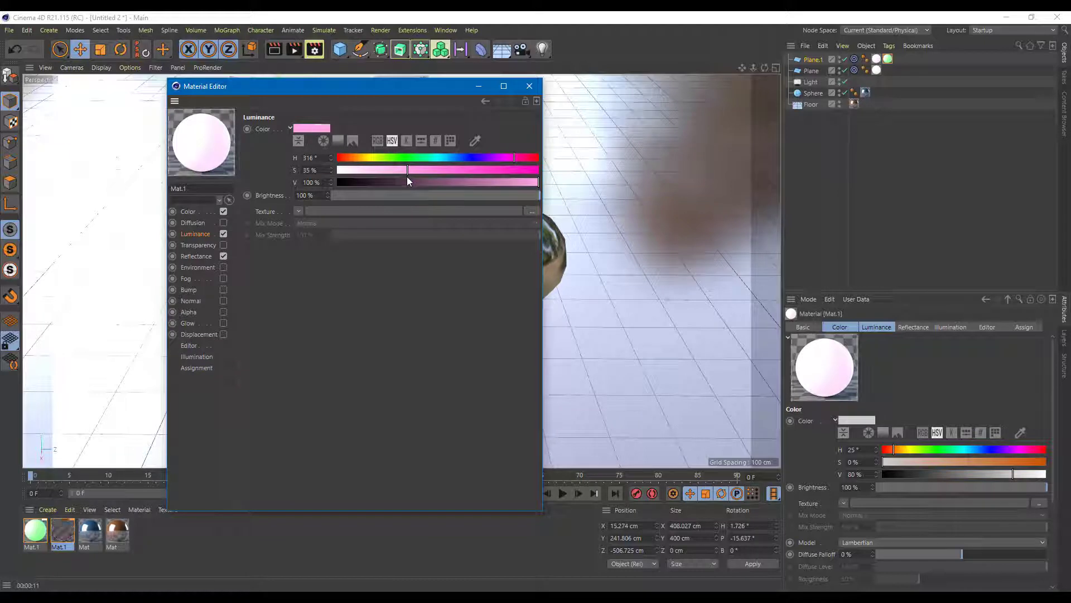
drag(328, 193, 395, 170)
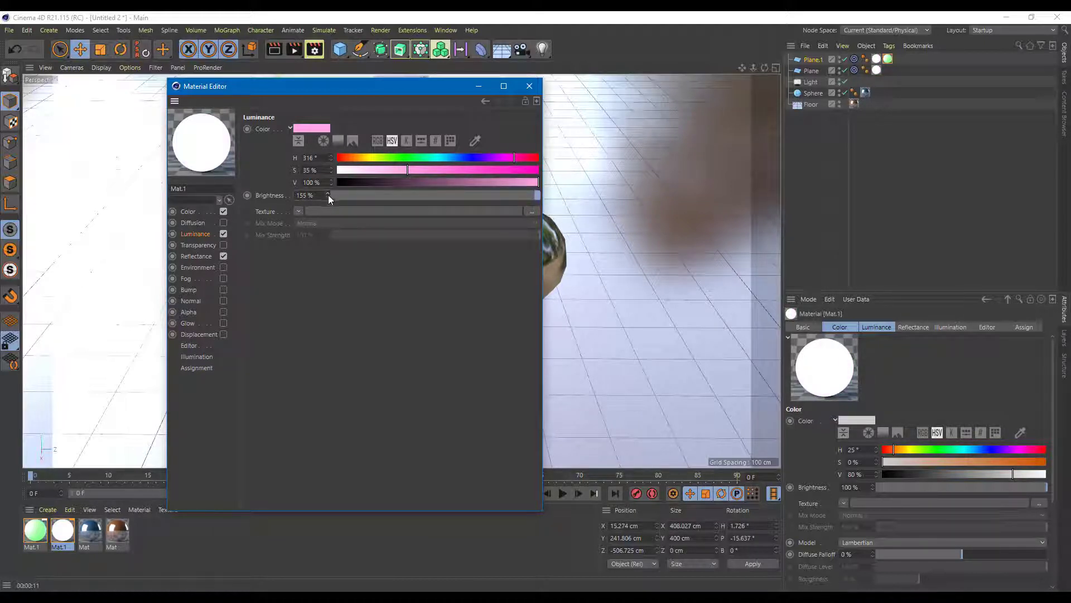
click(307, 195)
text(100)
key(Return)
click(108, 469)
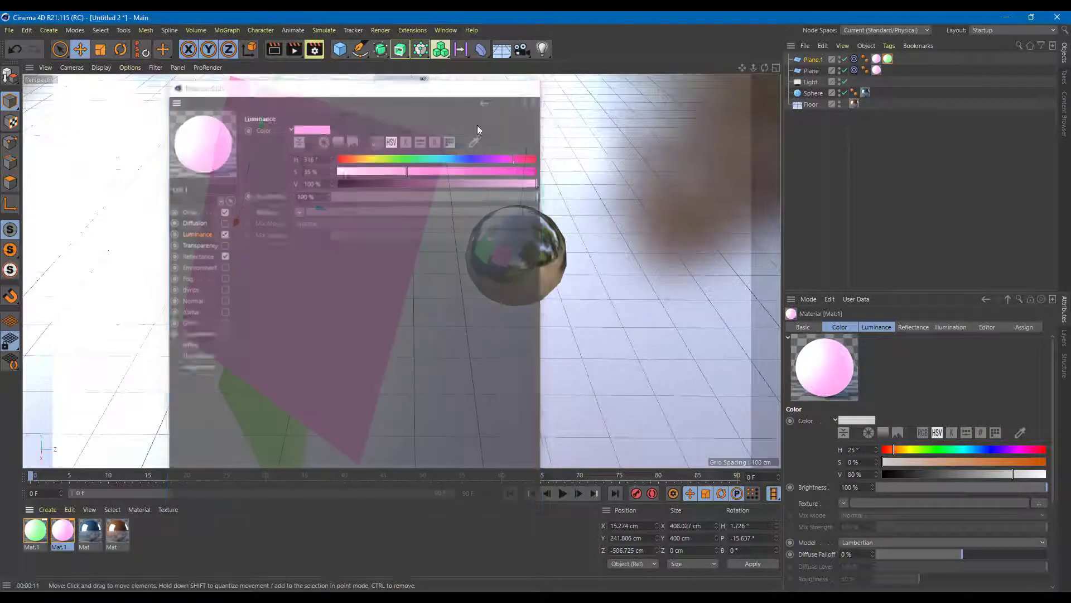
Lower the green material's Luminance saturation to 22% and close the material editor.
double_click(35, 530)
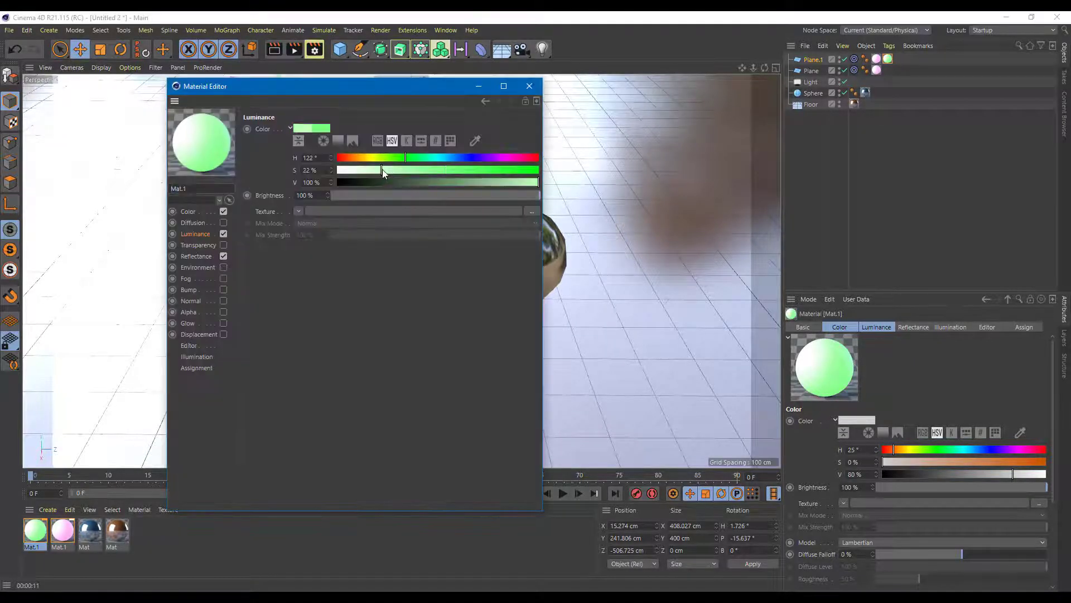
click(383, 170)
click(529, 86)
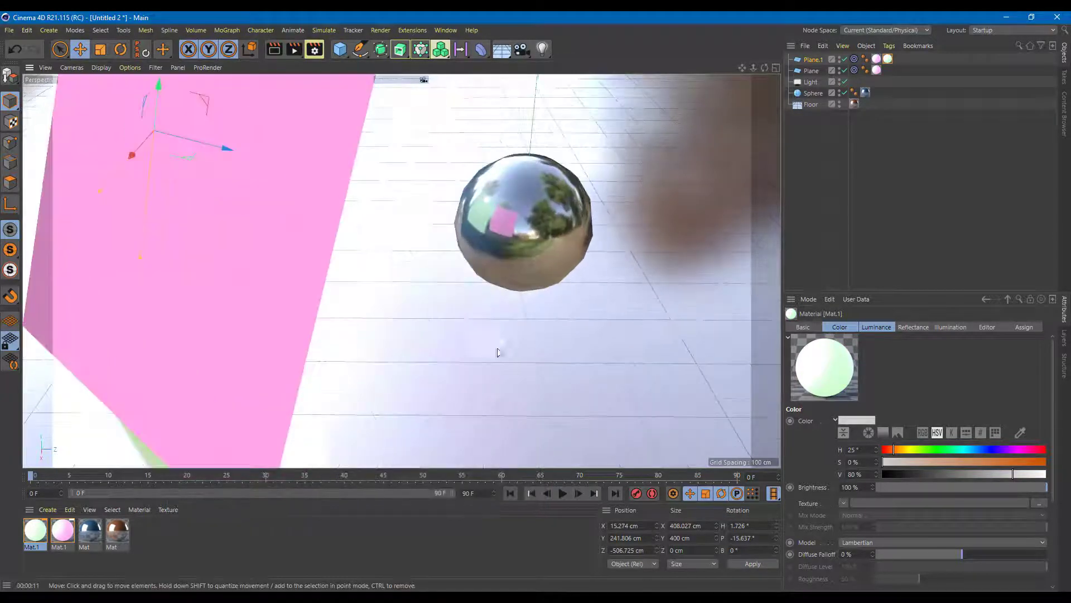
Orbit in close to the chrome sphere and render the active view with Ctrl+R.
alt+drag(594, 231, 541, 309)
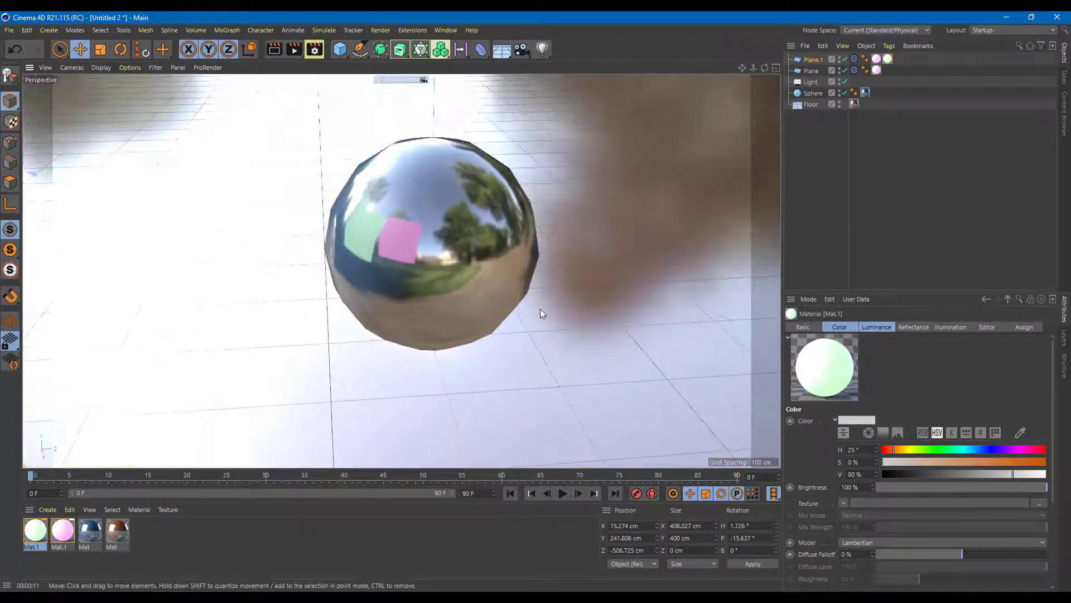
key(ctrl+r)
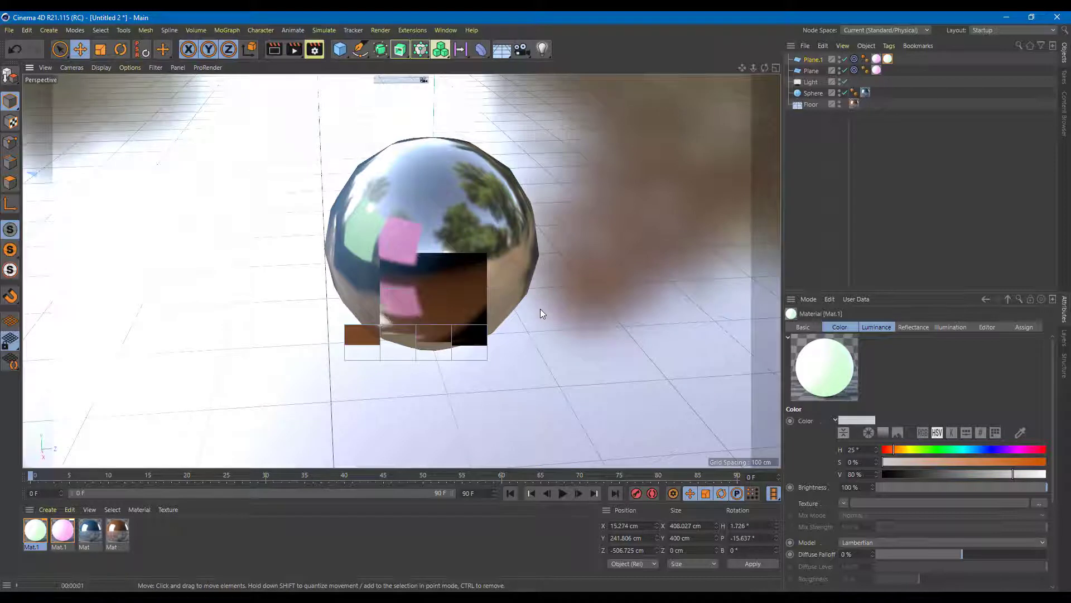